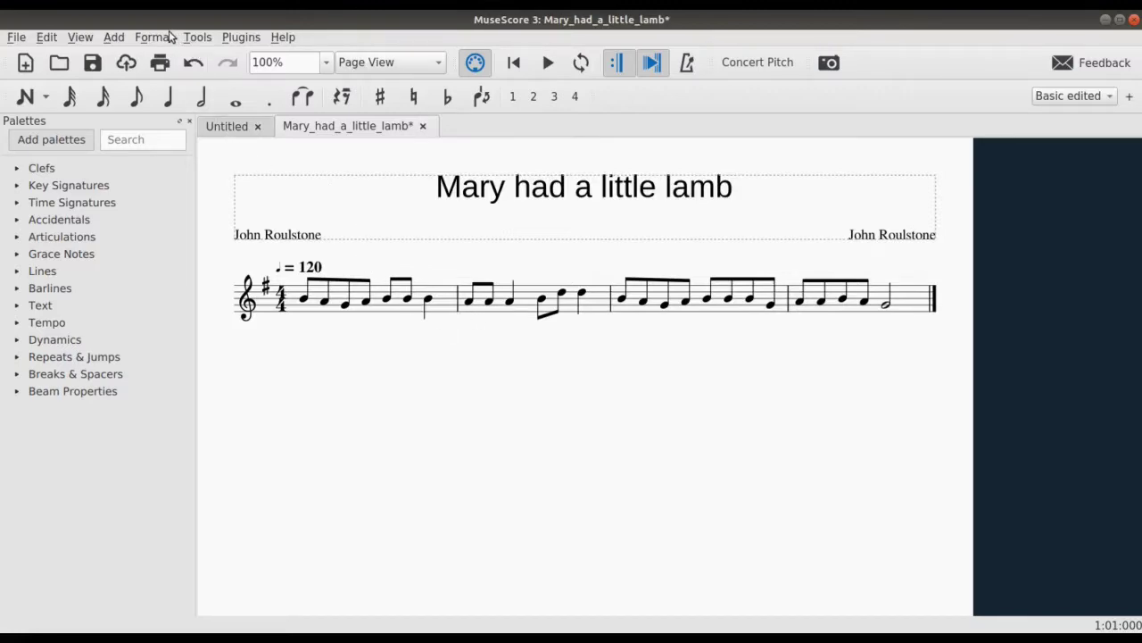
# Step: Choose Add > Text > Lyrics with no note selected, which brings up the 'No note or lyrics selected' warning
pyautogui.click(112, 39)
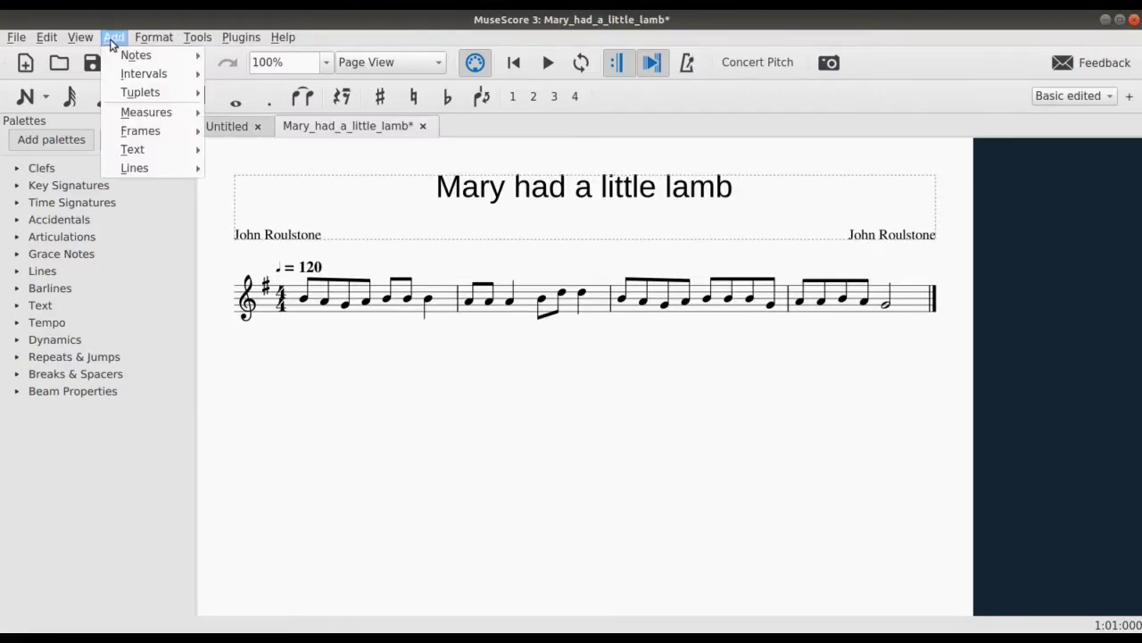
pyautogui.moveTo(116, 116)
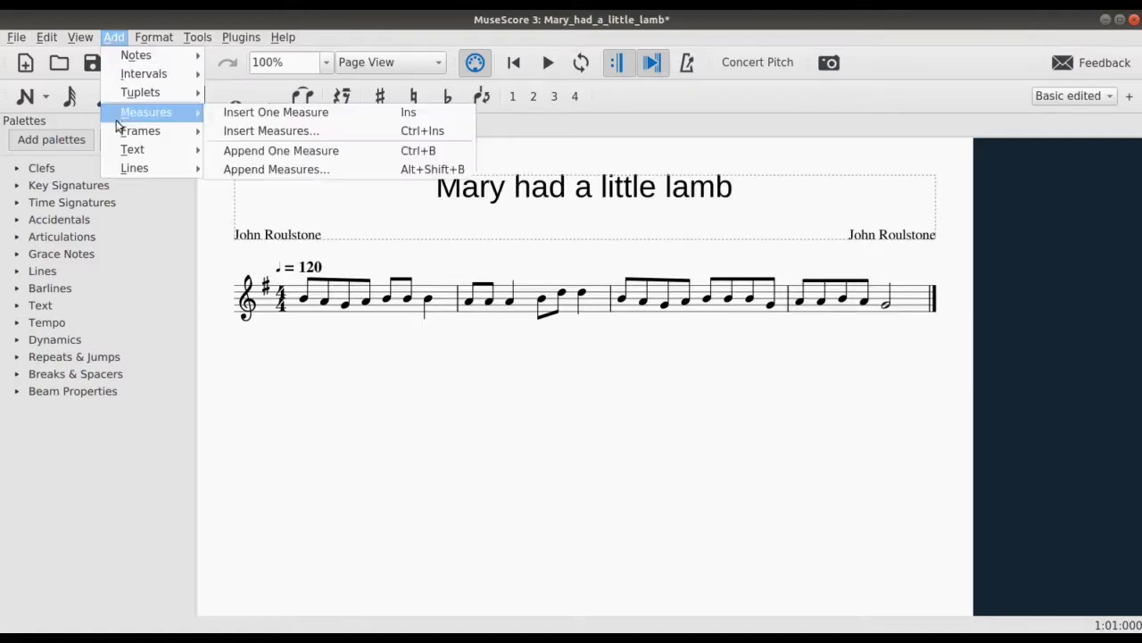
pyautogui.moveTo(132, 157)
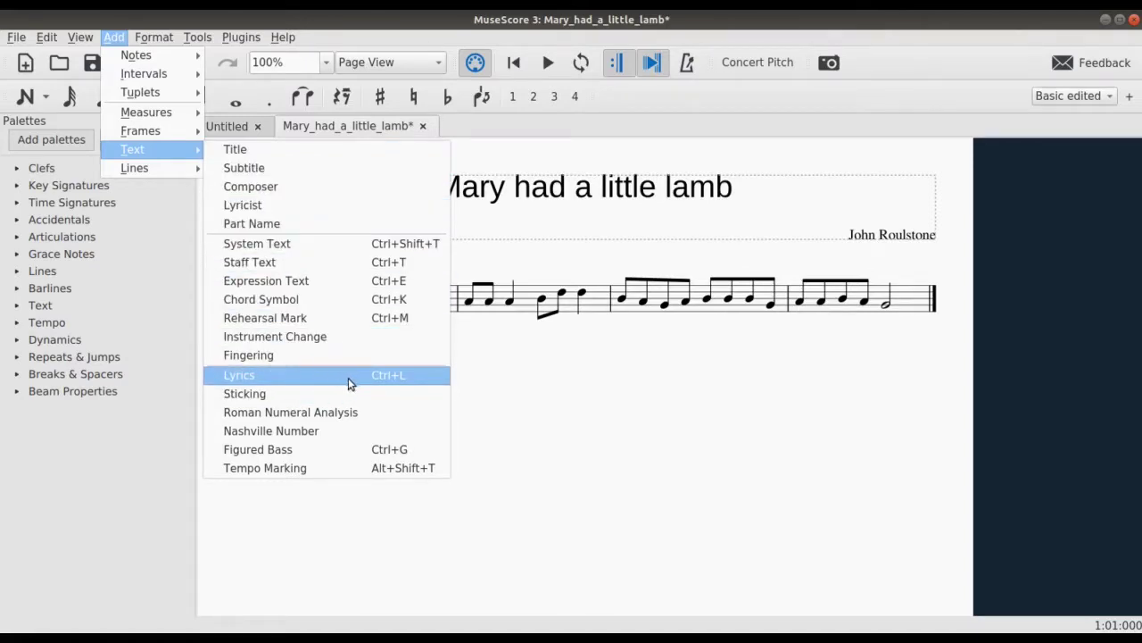
pyautogui.click(397, 384)
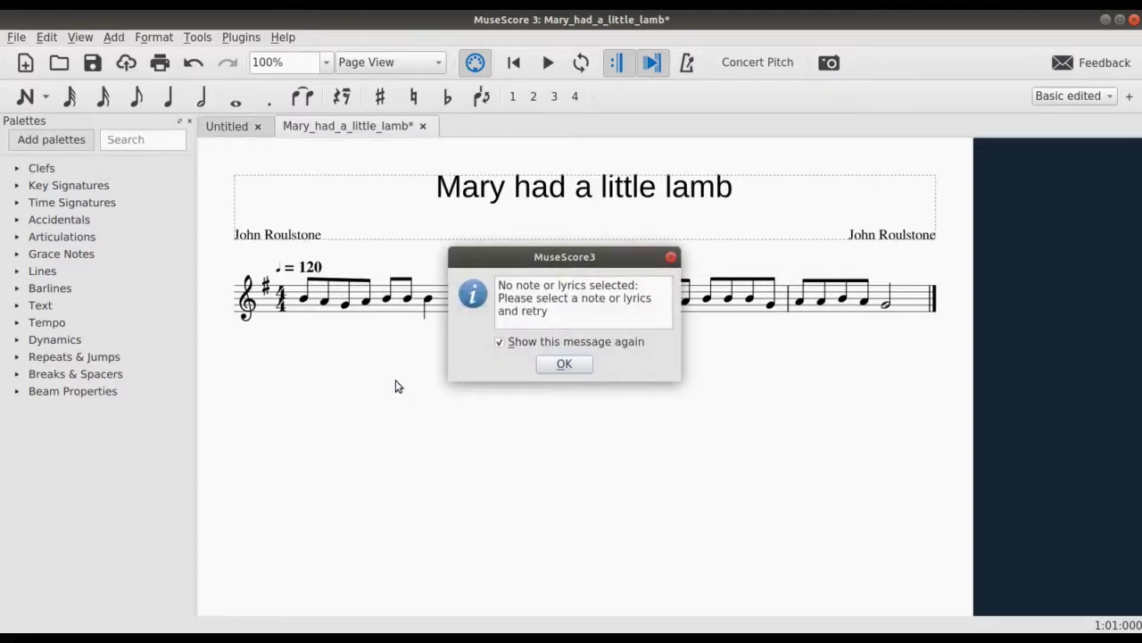
# Step: Dismiss the warning, select the melody's first note, and start lyric entry beneath it
pyautogui.click(559, 362)
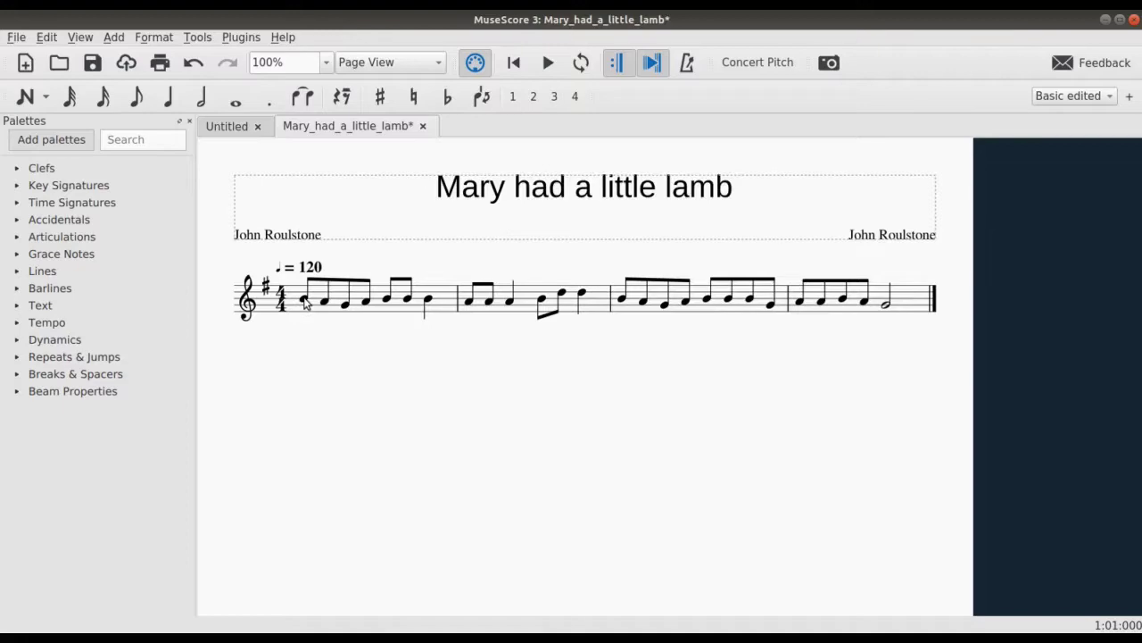
pyautogui.click(304, 302)
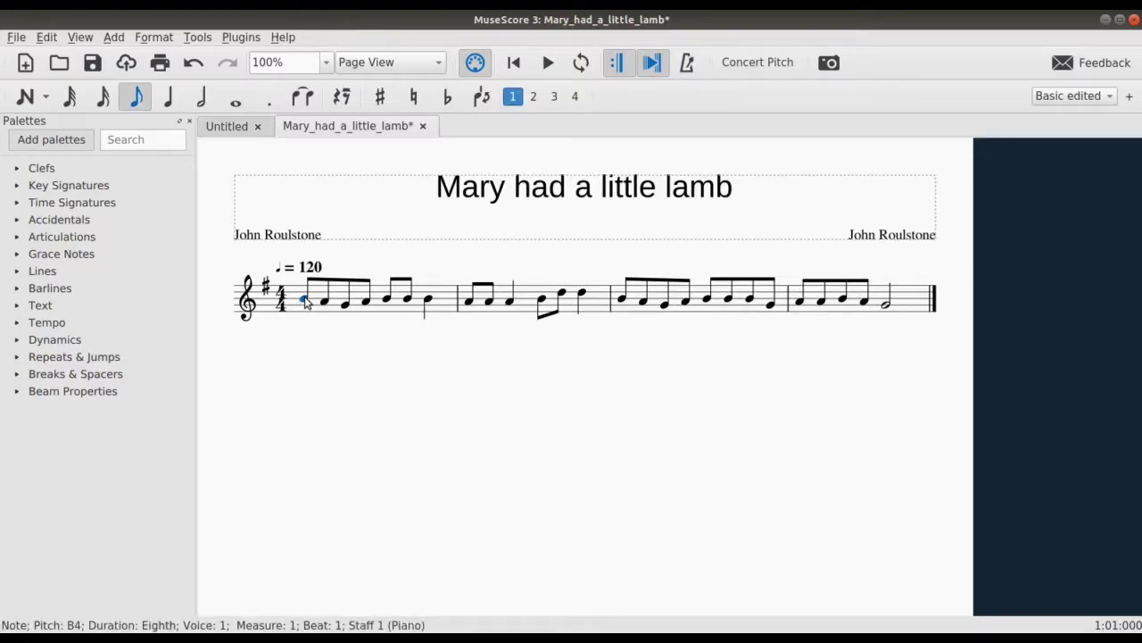
pyautogui.click(113, 40)
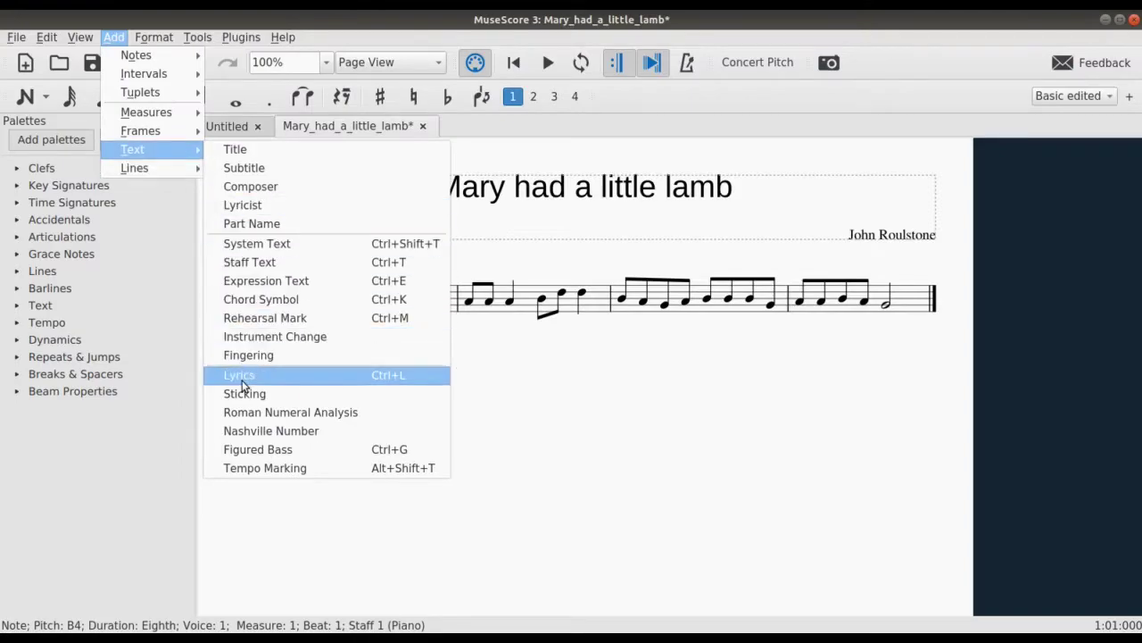
pyautogui.click(241, 377)
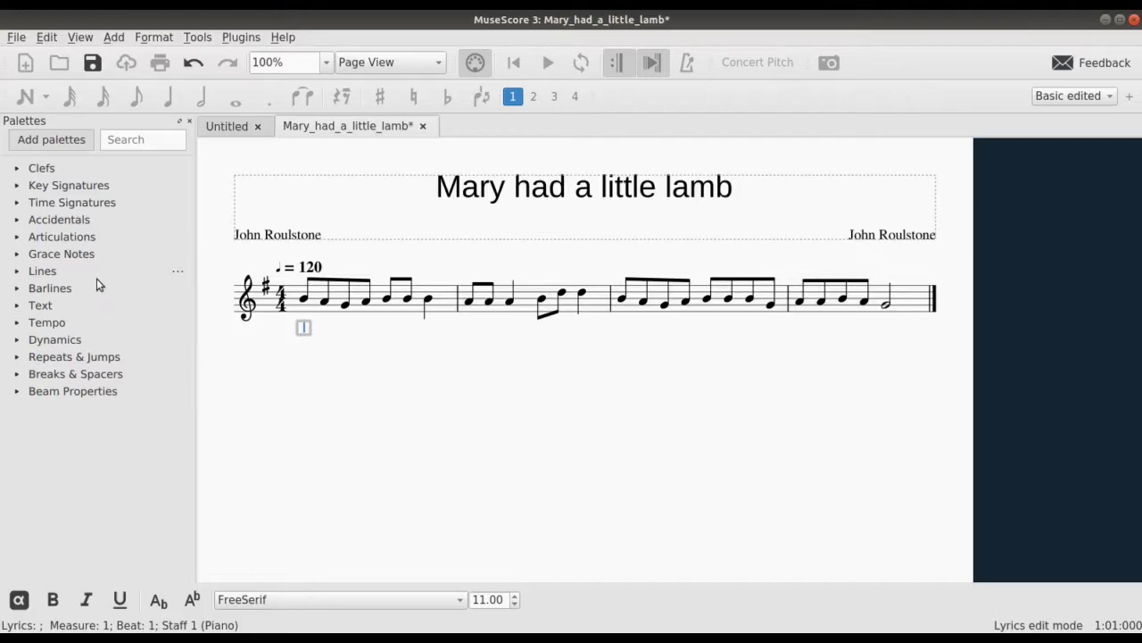
# Step: Enter measure 1's lyrics: 'Ma-ry had a lit-tle lamb,'
pyautogui.write('Ma')
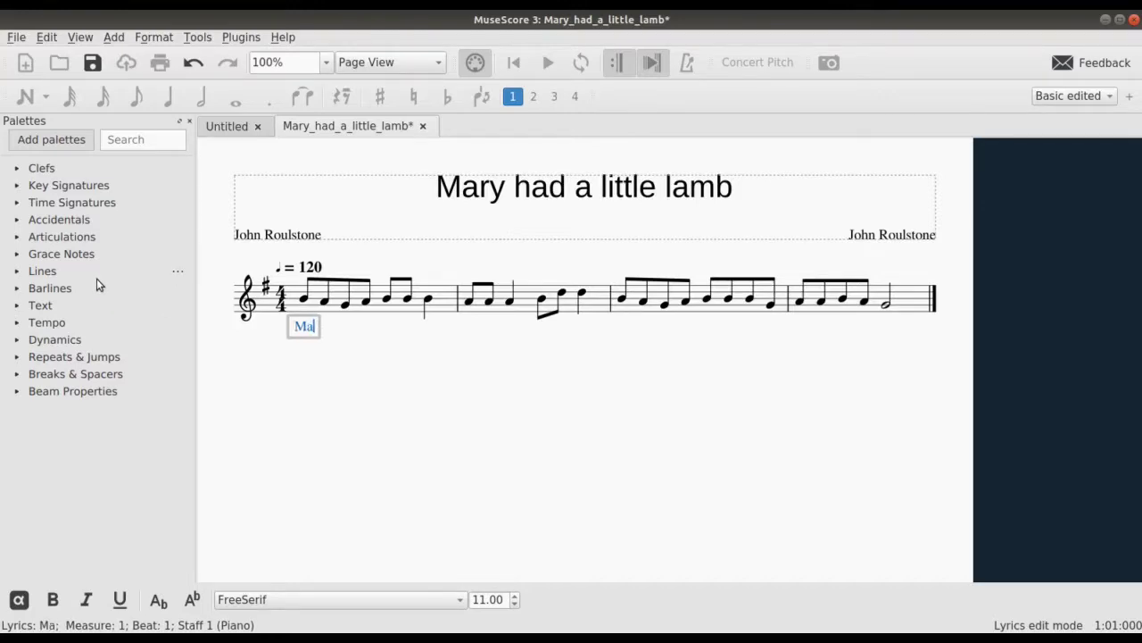
pyautogui.press('-')
pyautogui.write('ry')
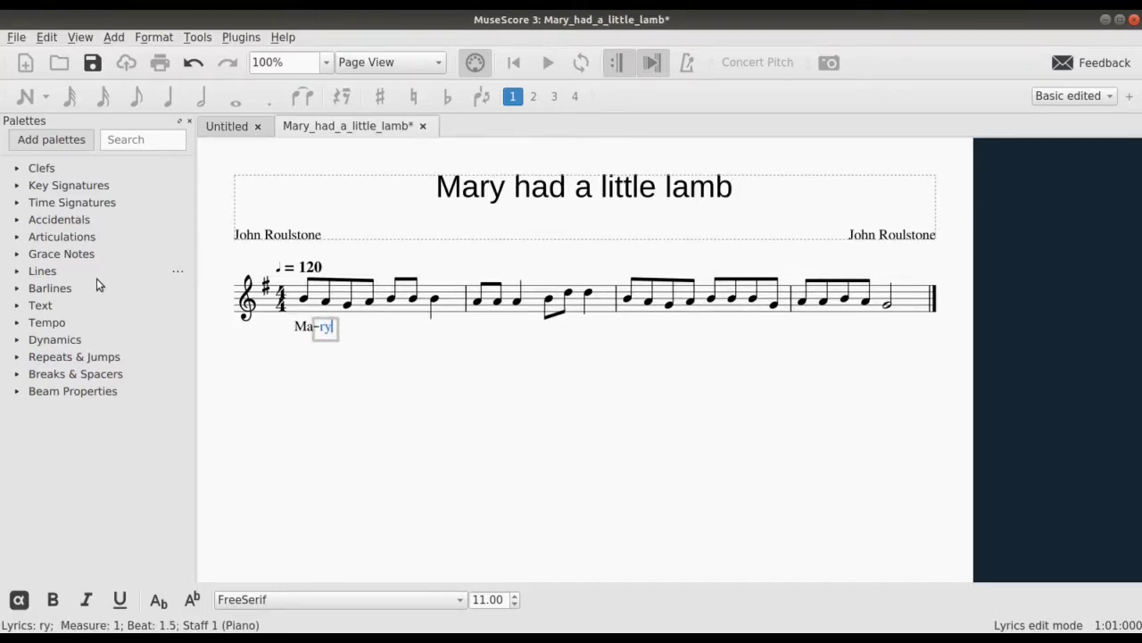
pyautogui.press('space')
pyautogui.write('had')
pyautogui.press('space')
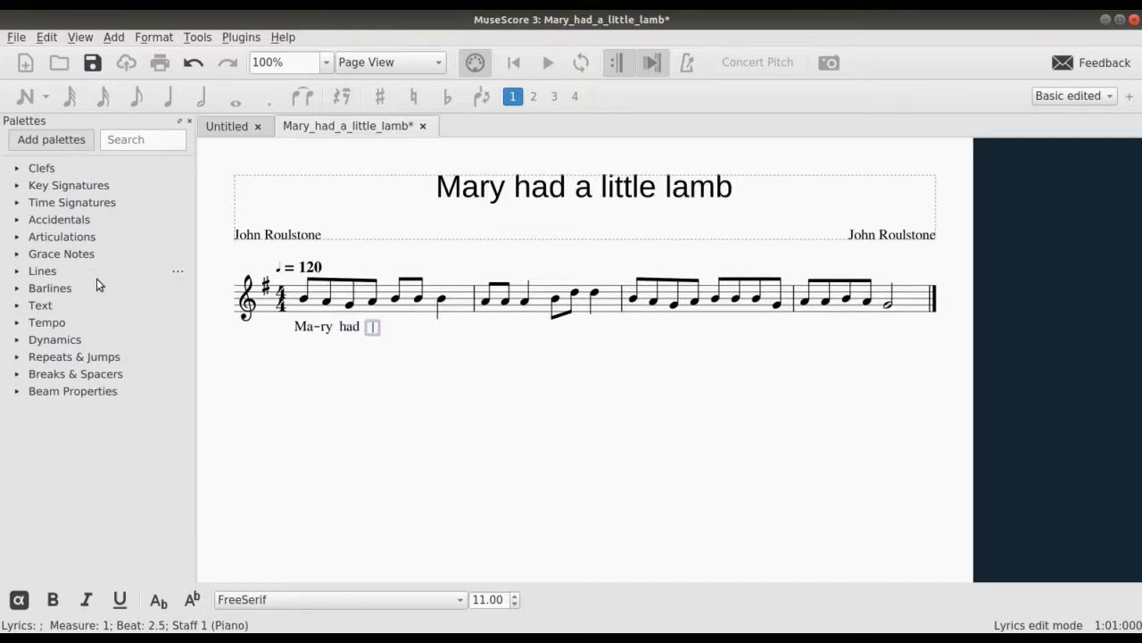
pyautogui.write('a')
pyautogui.press('space')
pyautogui.write('li')
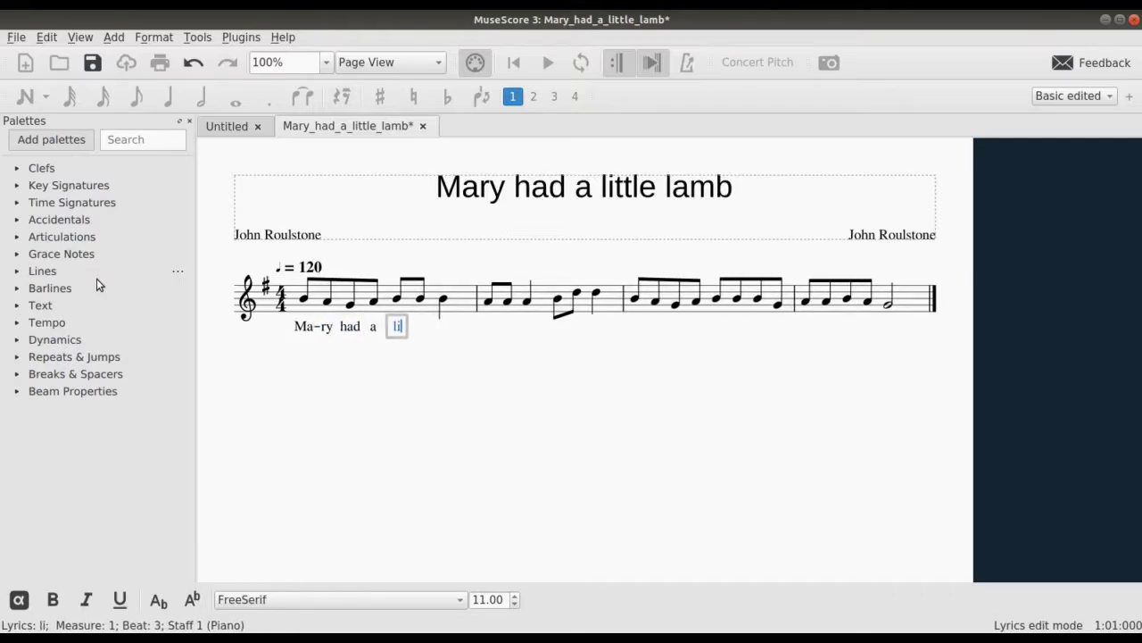
pyautogui.write('t')
pyautogui.press('-')
pyautogui.write('tle')
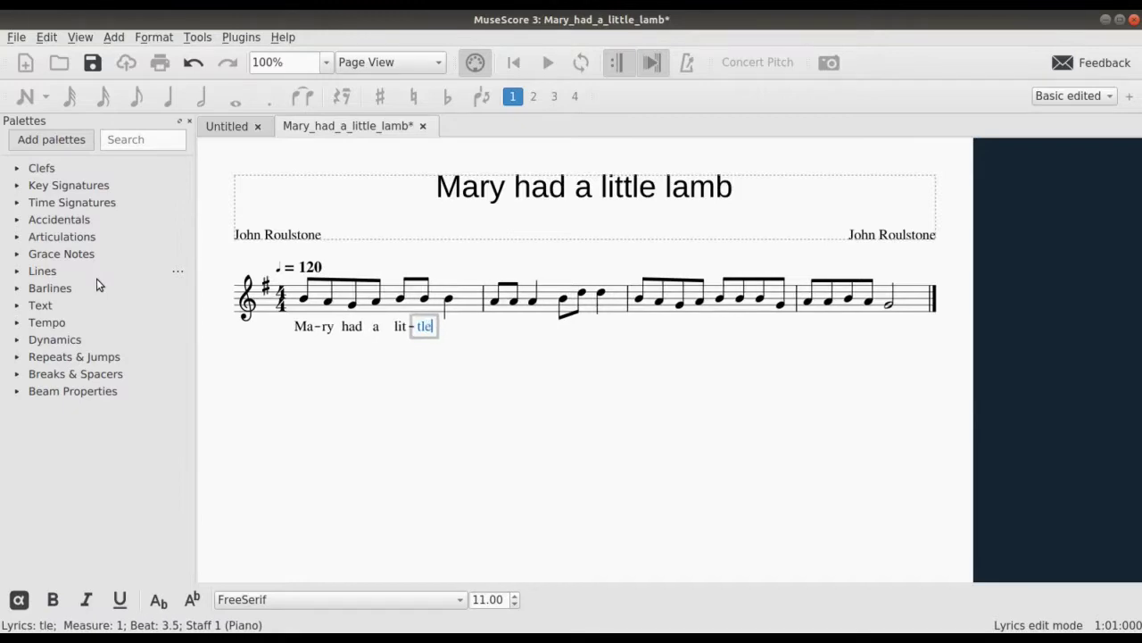
pyautogui.press('space')
pyautogui.write('lamb,')
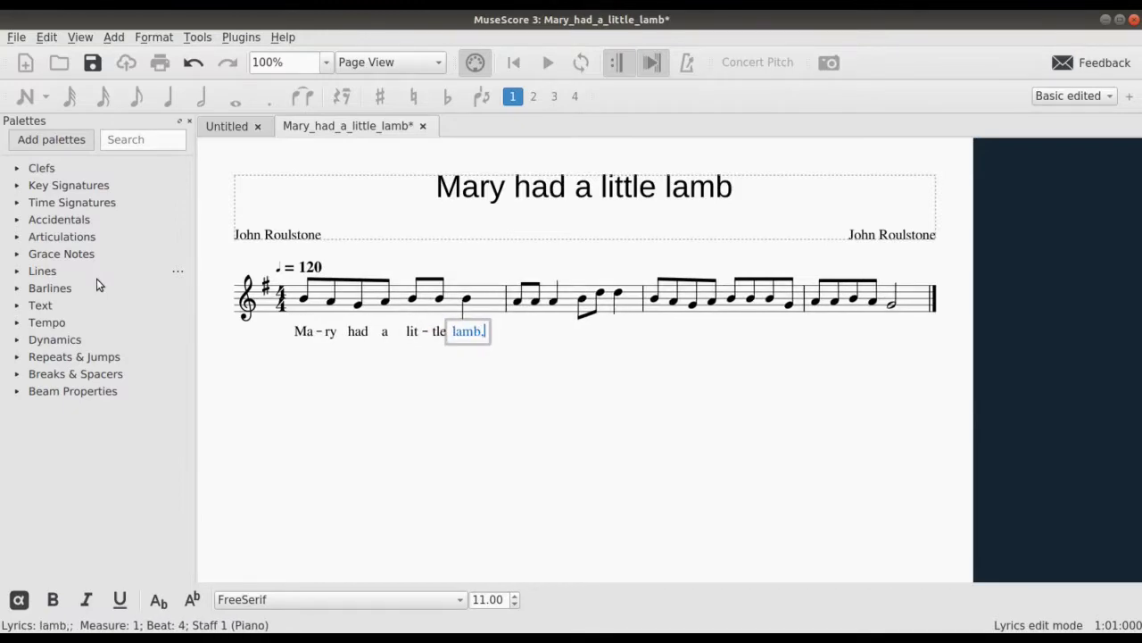
pyautogui.press('space')
# Step: Enter measure 2's lyrics: 'lit-tle lamb, lit-tle lamb;'
pyautogui.write('lit')
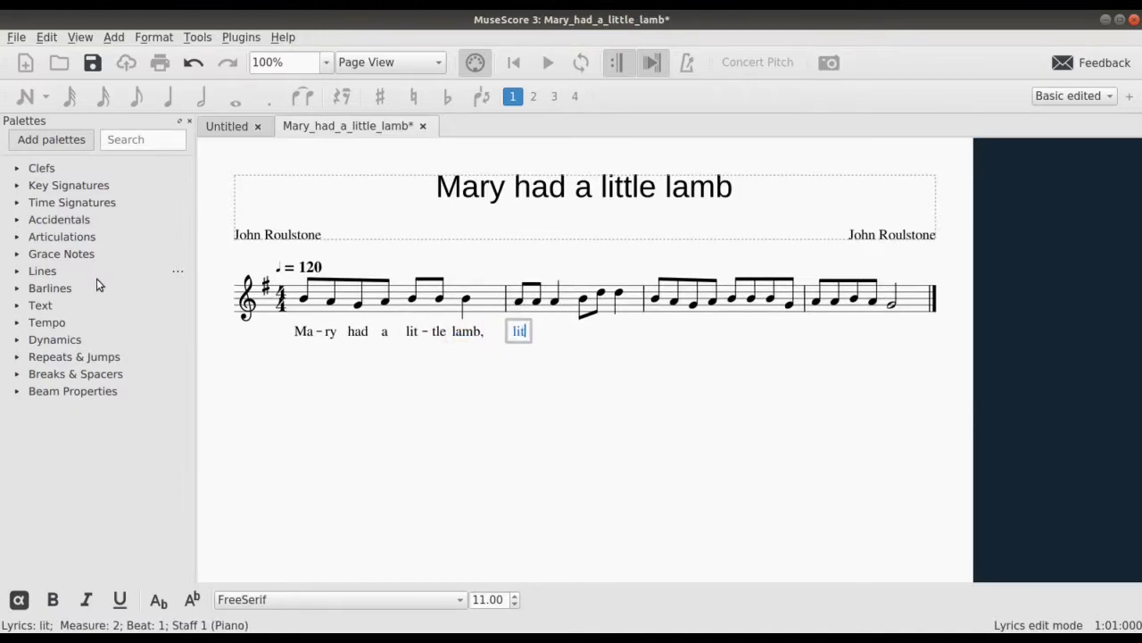
pyautogui.press('-')
pyautogui.write('tle')
pyautogui.press('space')
pyautogui.write('la')
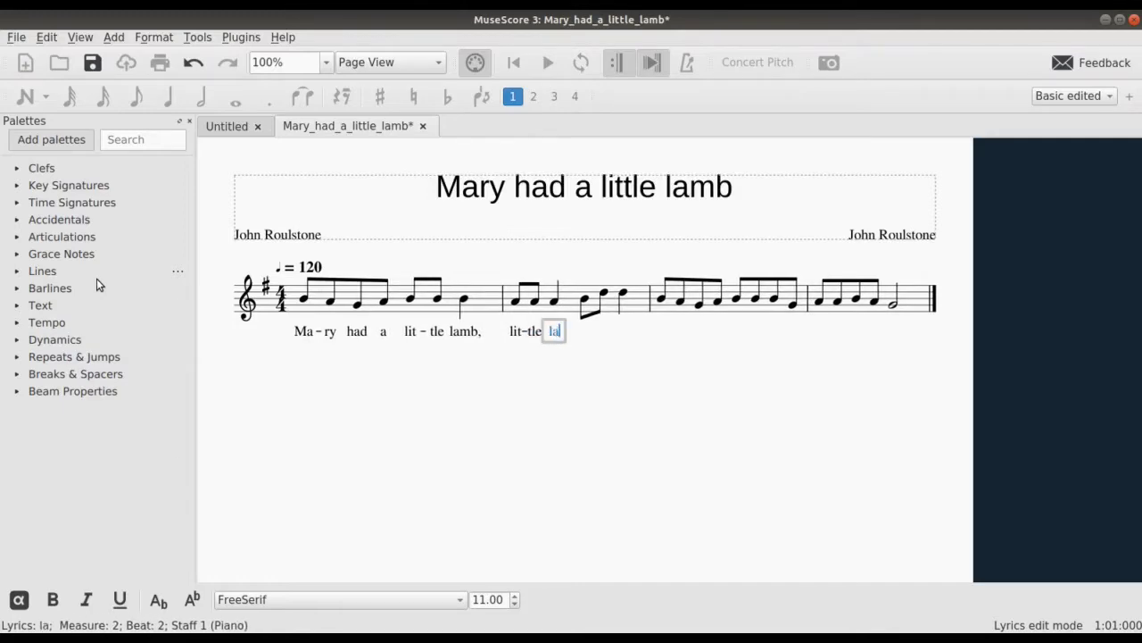
pyautogui.write('mb,')
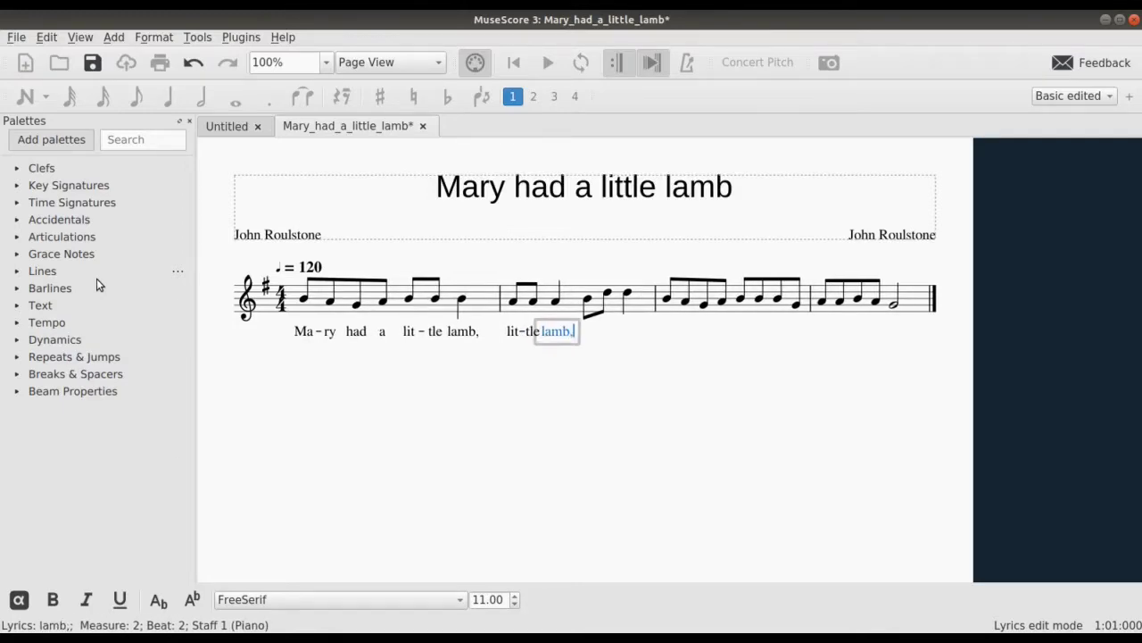
pyautogui.press('space')
pyautogui.write('lit')
pyautogui.press('-')
pyautogui.write('tle')
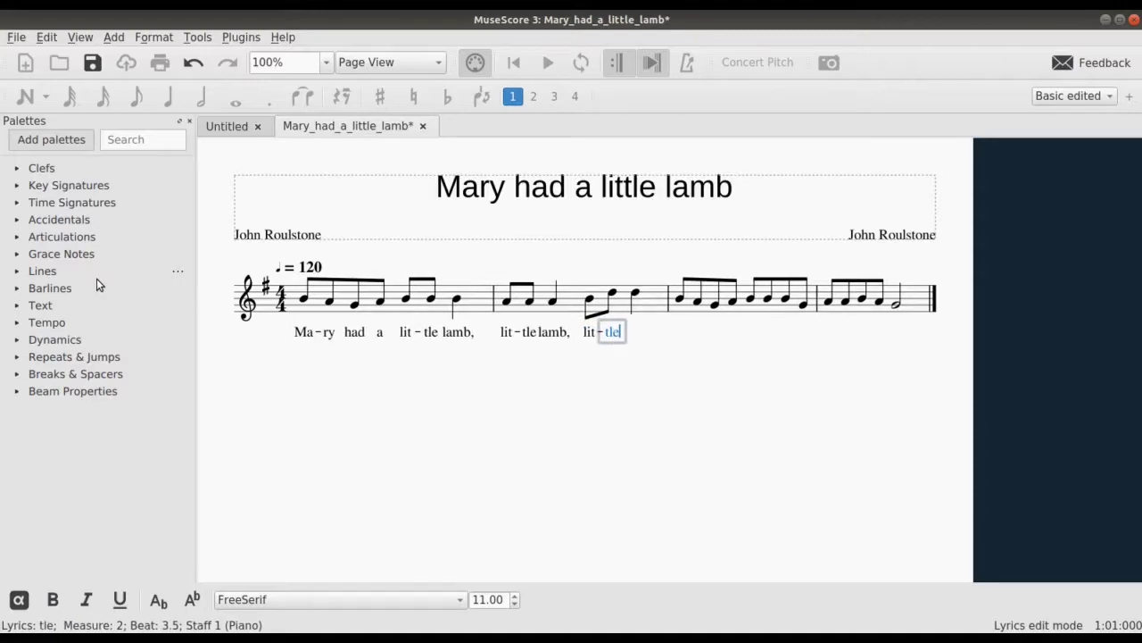
pyautogui.press('space')
pyautogui.write('lamb')
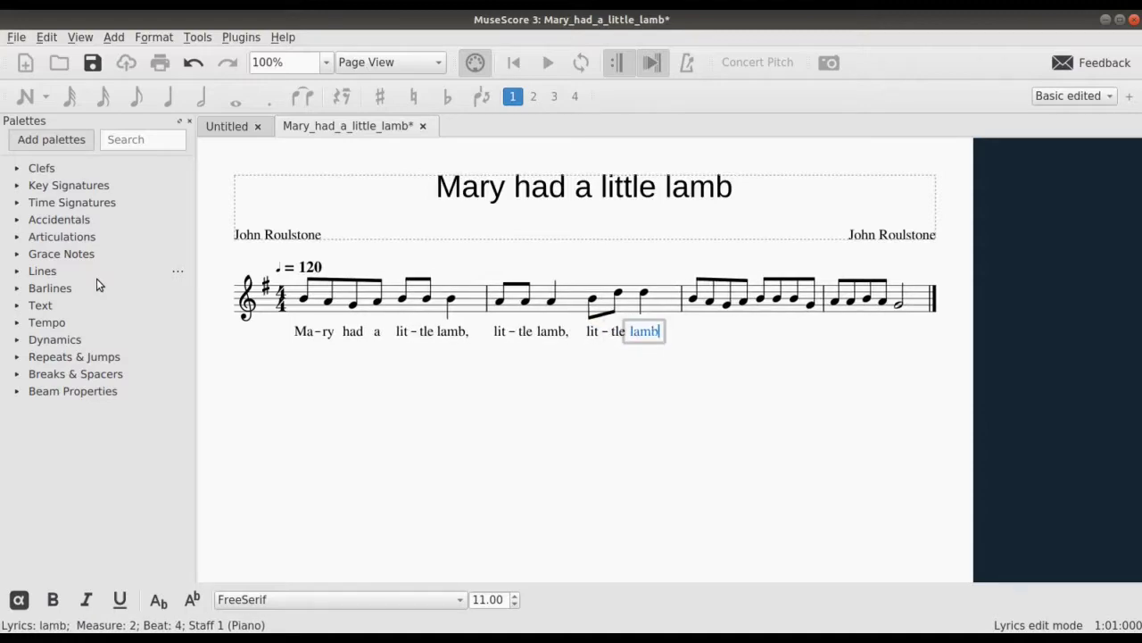
pyautogui.write(';')
pyautogui.press('space')
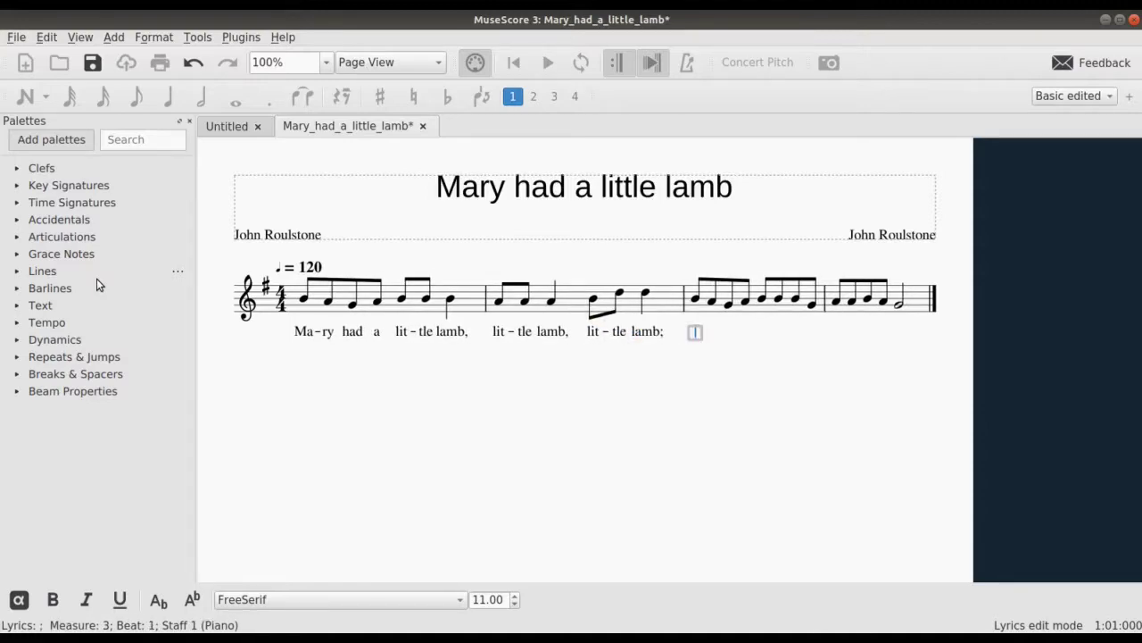
# Step: Enter measure 3's lyrics: 'Ma-ry had a lit-tle lamb, it's', fixing the stray 'r' typo
pyautogui.write('Mar')
pyautogui.press('BackSpace')
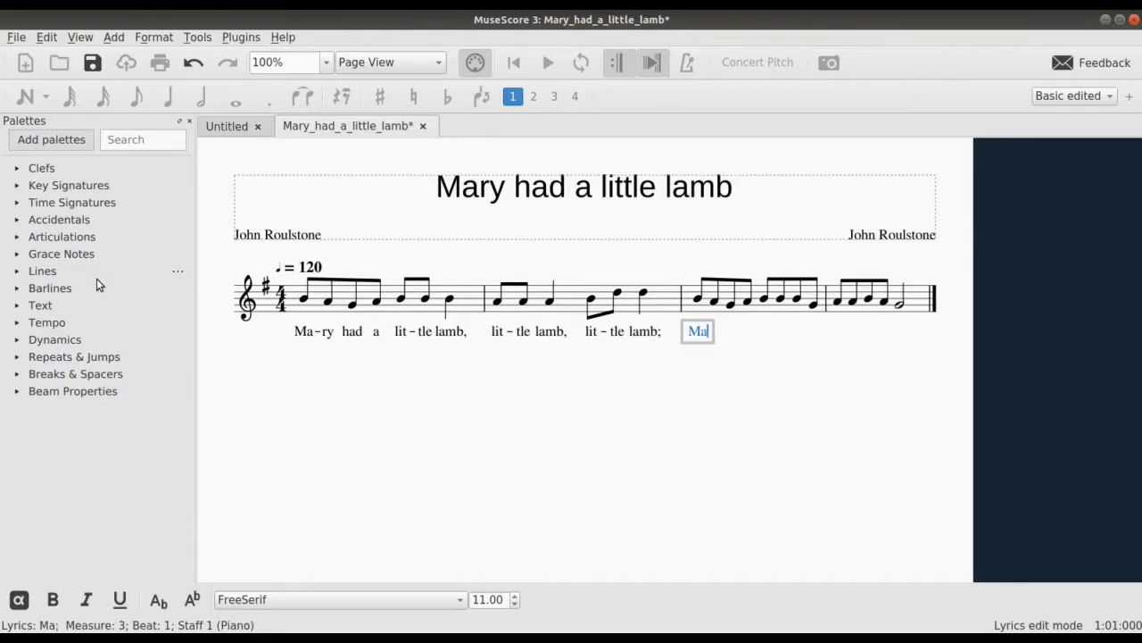
pyautogui.press('-')
pyautogui.write('ry')
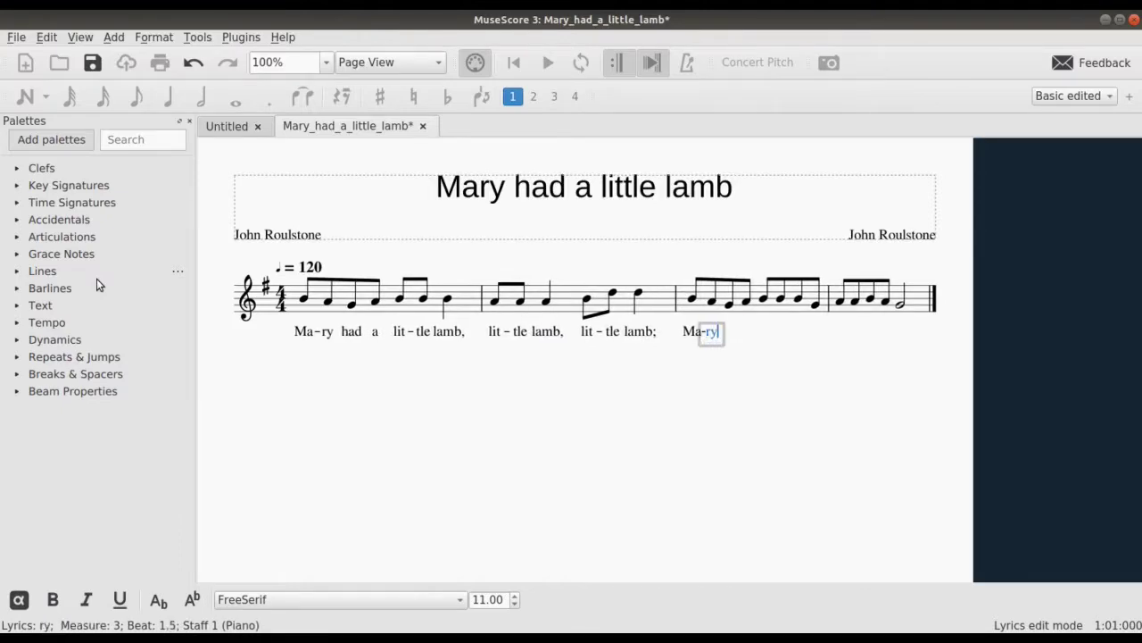
pyautogui.press('space')
pyautogui.write('had')
pyautogui.press('space')
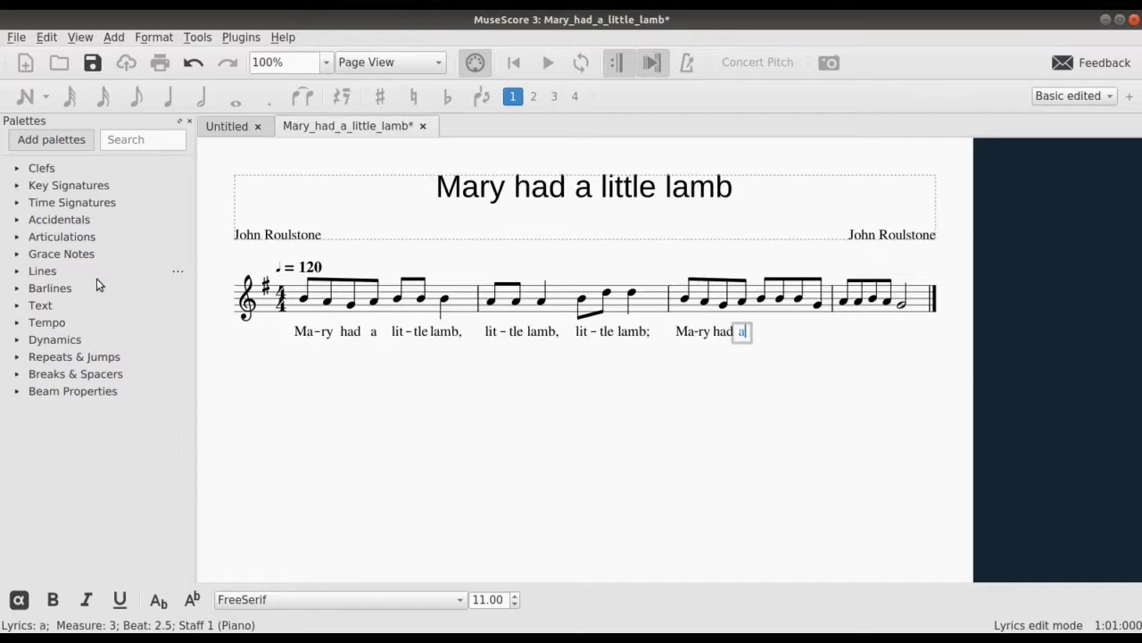
pyautogui.write('a')
pyautogui.press('space')
pyautogui.write('lit')
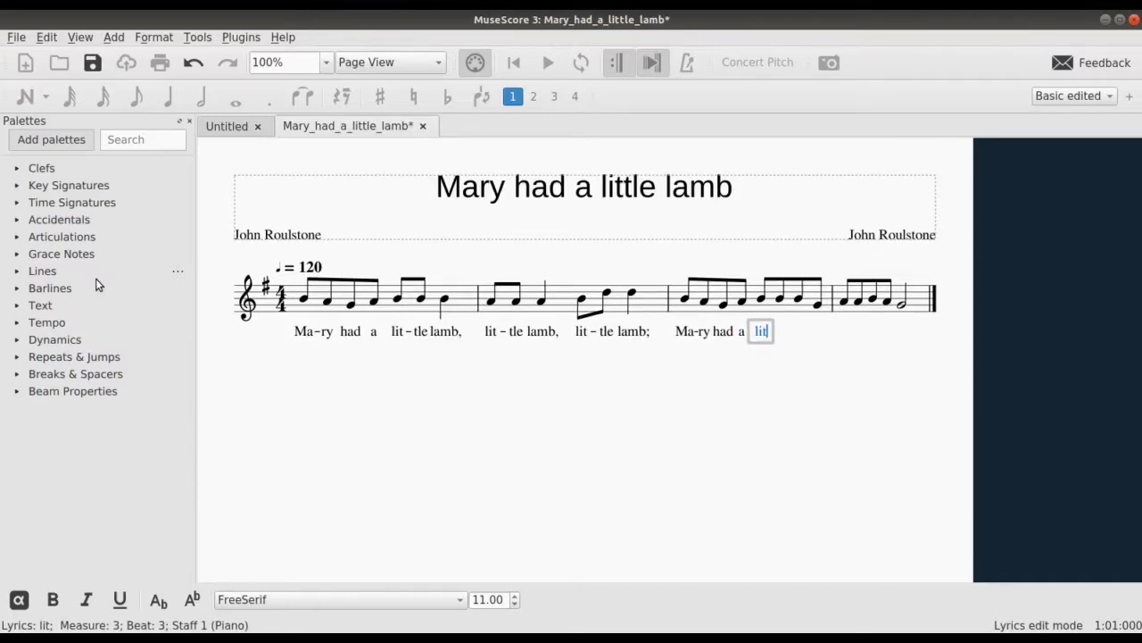
pyautogui.press('-')
pyautogui.write('tle')
pyautogui.press('space')
pyautogui.write('lamb')
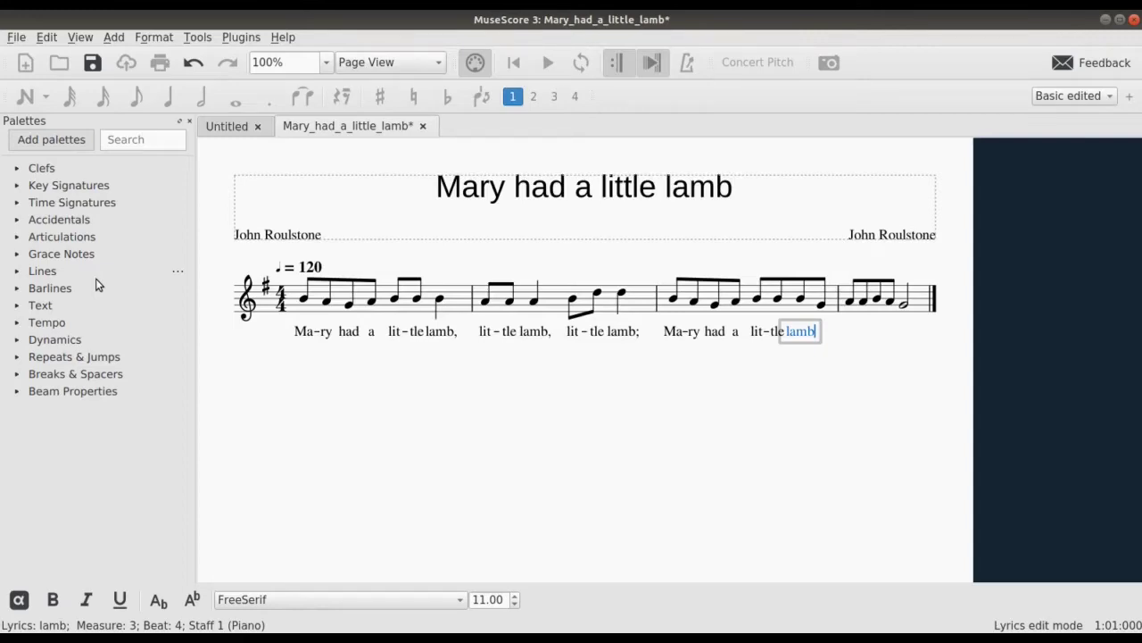
pyautogui.write(',')
pyautogui.press('space')
pyautogui.write("it's")
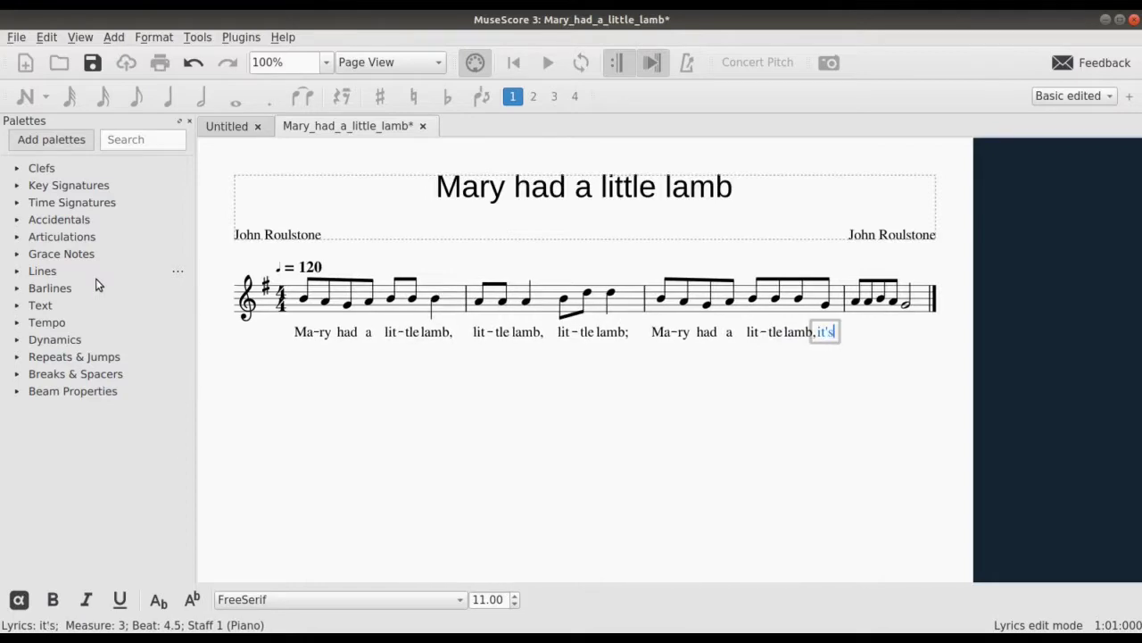
pyautogui.press('space')
# Step: Finish verse 1 with measure 4's lyrics 'fleece was white as snow.'
pyautogui.write('fleece')
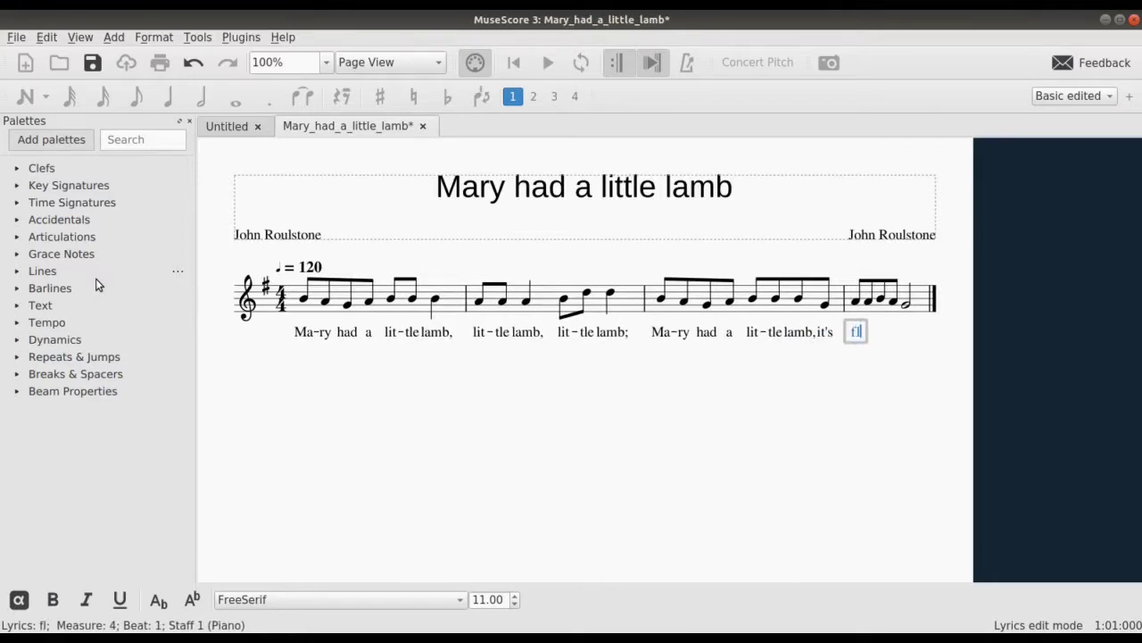
pyautogui.press('space')
pyautogui.write('was')
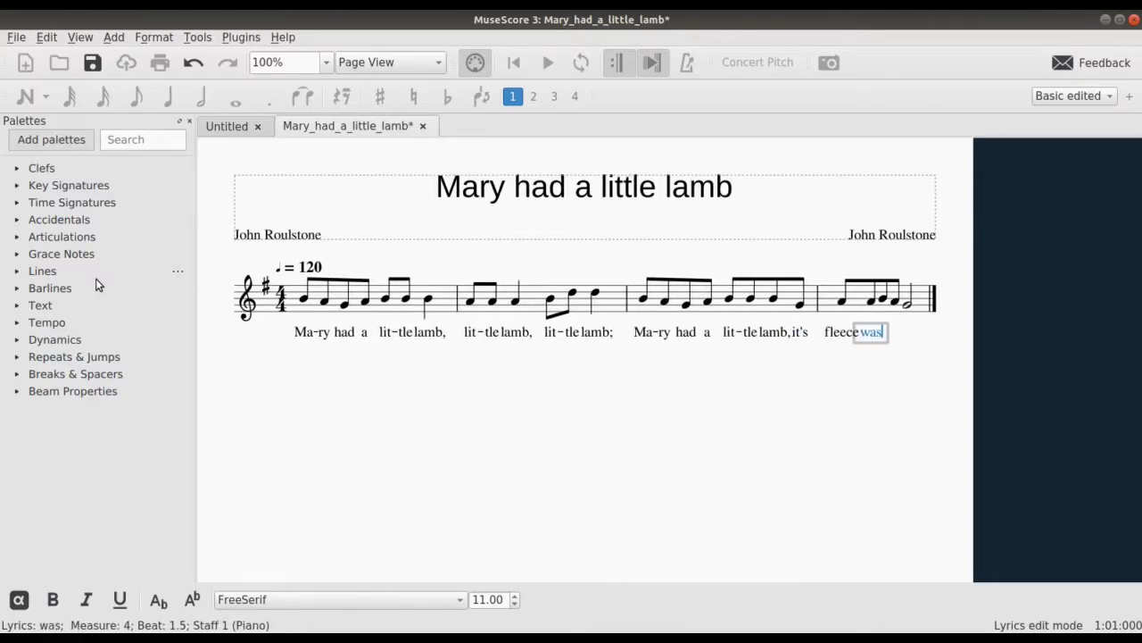
pyautogui.press('space')
pyautogui.write('white')
pyautogui.press('space')
pyautogui.write('as')
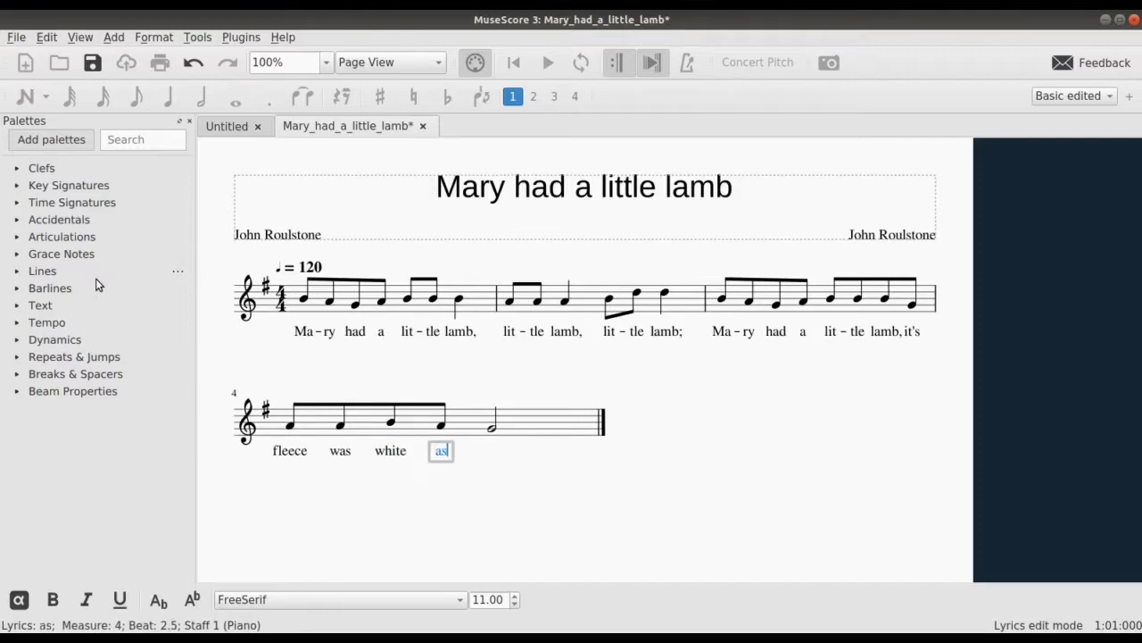
pyautogui.press('space')
pyautogui.write('snow')
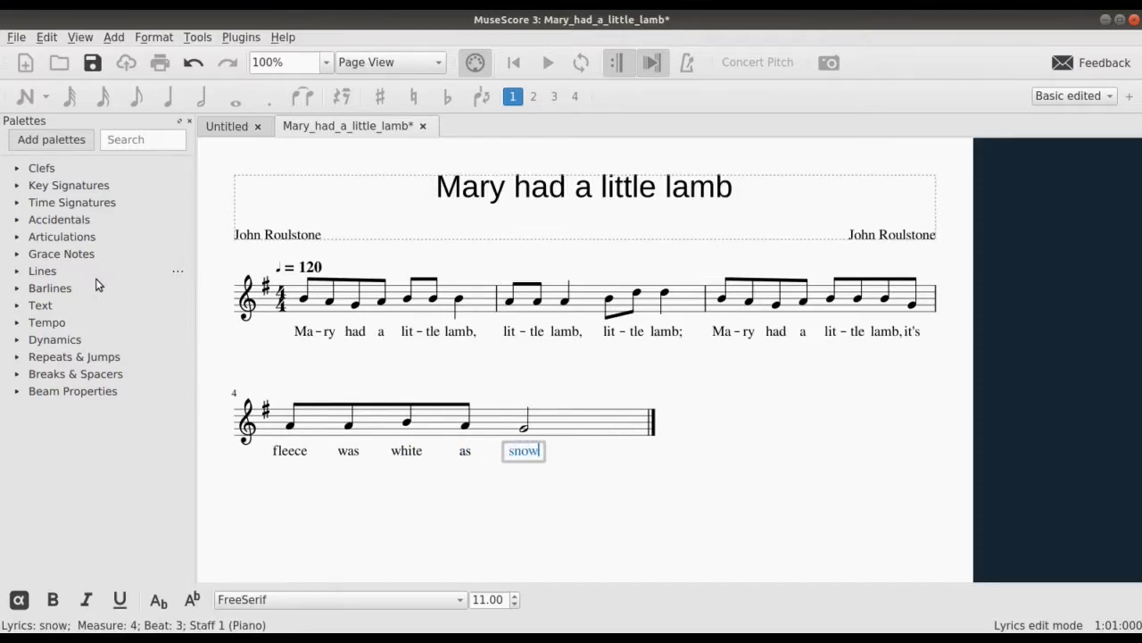
pyautogui.write('.')
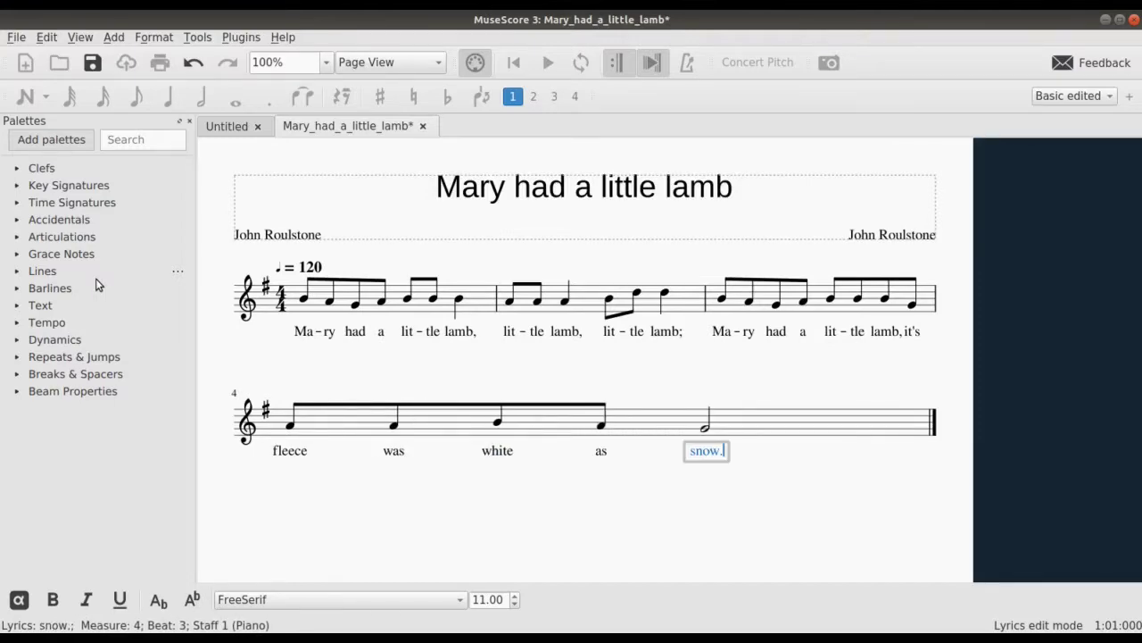
# Step: Prefix the opening syllable with '1.' so it reads '1.Ma', then exit lyric editing
pyautogui.doubleClick(298, 332)
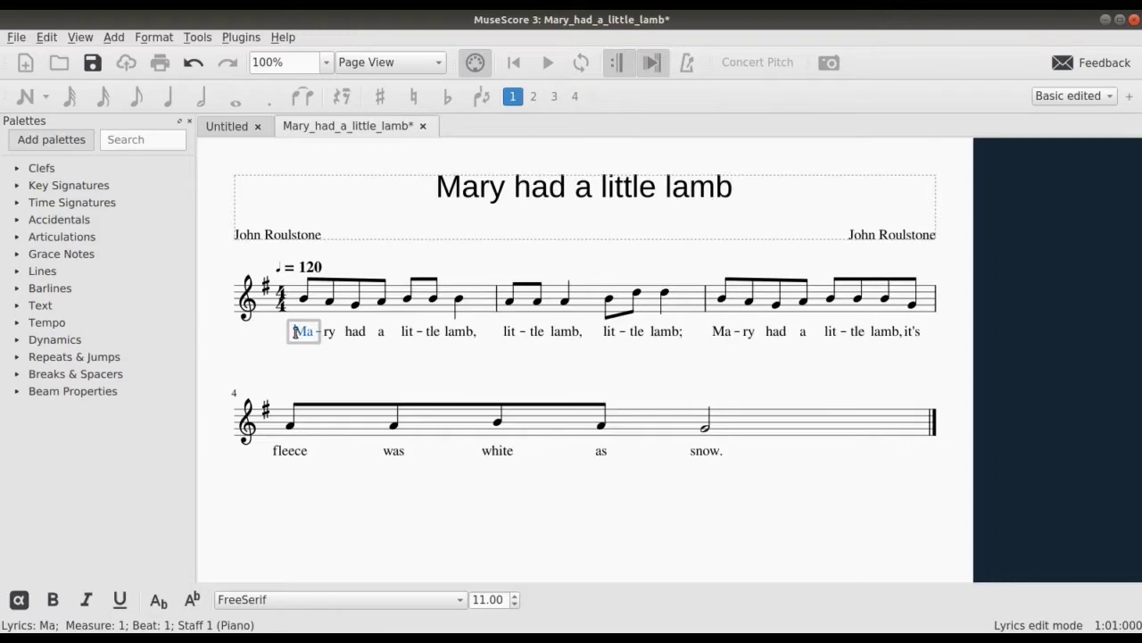
pyautogui.write('1.')
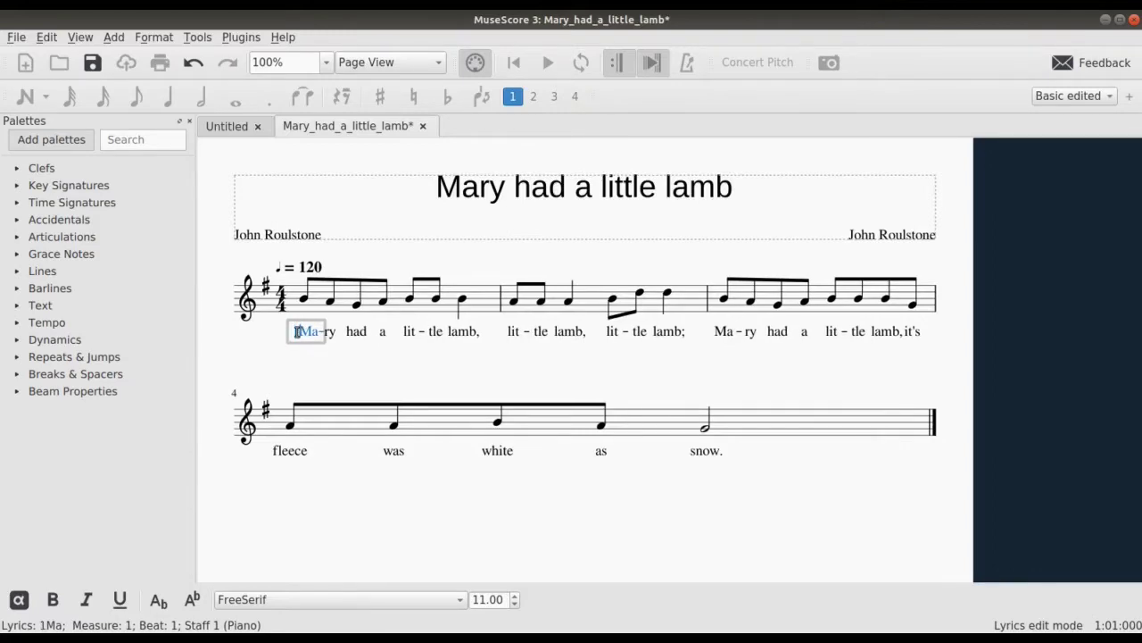
pyautogui.press('-')
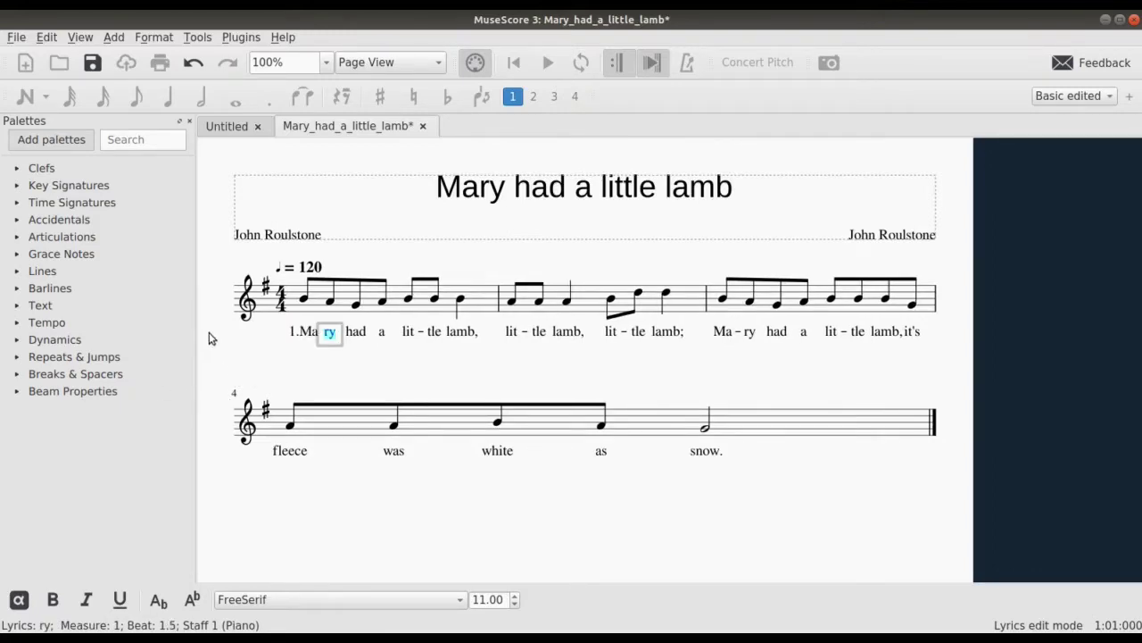
pyautogui.click(303, 300)
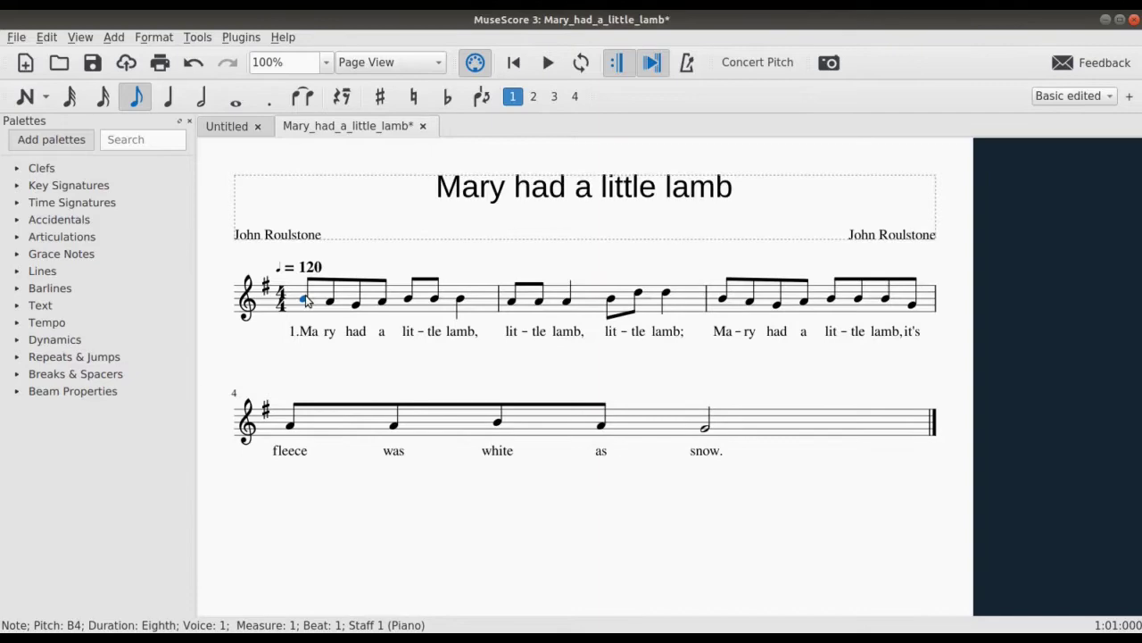
# Step: Start a second lyric line and type '2.Ev-ry where that Ma-ry went, Ma-ry went, Ma-ry went; Ev-ry where that Ma-ry'
pyautogui.hotkey('ctrl', 'l')
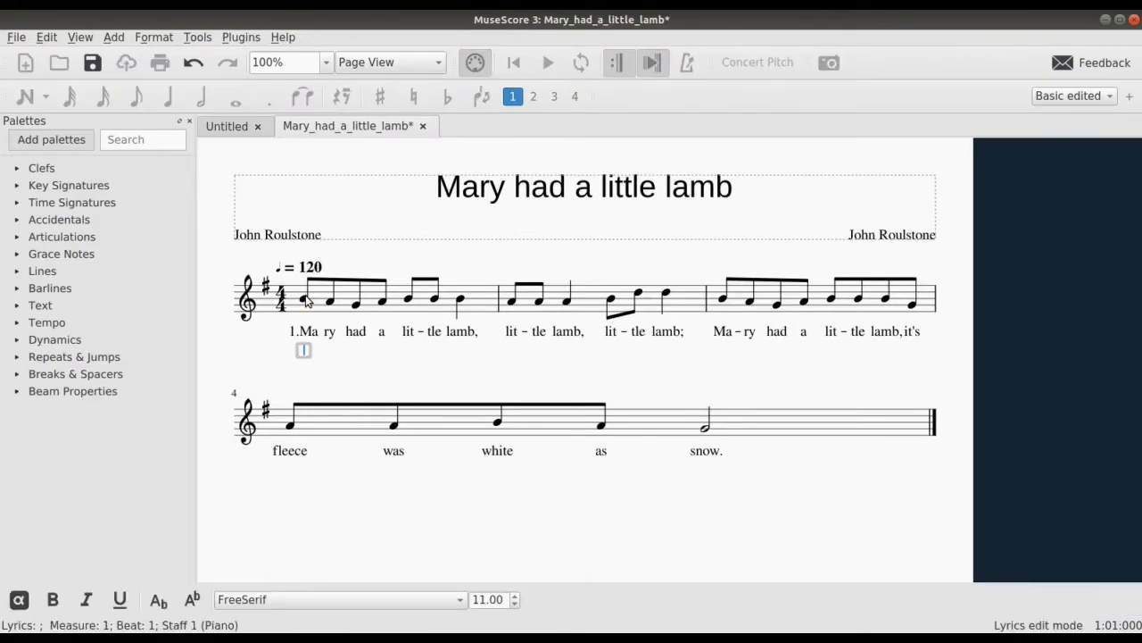
pyautogui.write('2.')
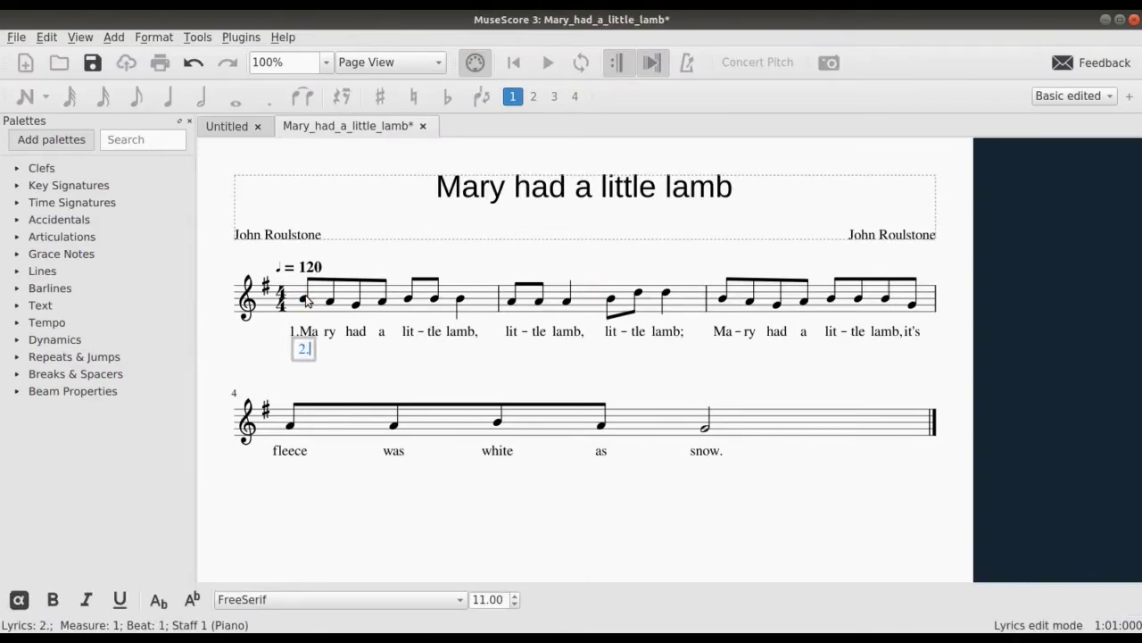
pyautogui.write('E')
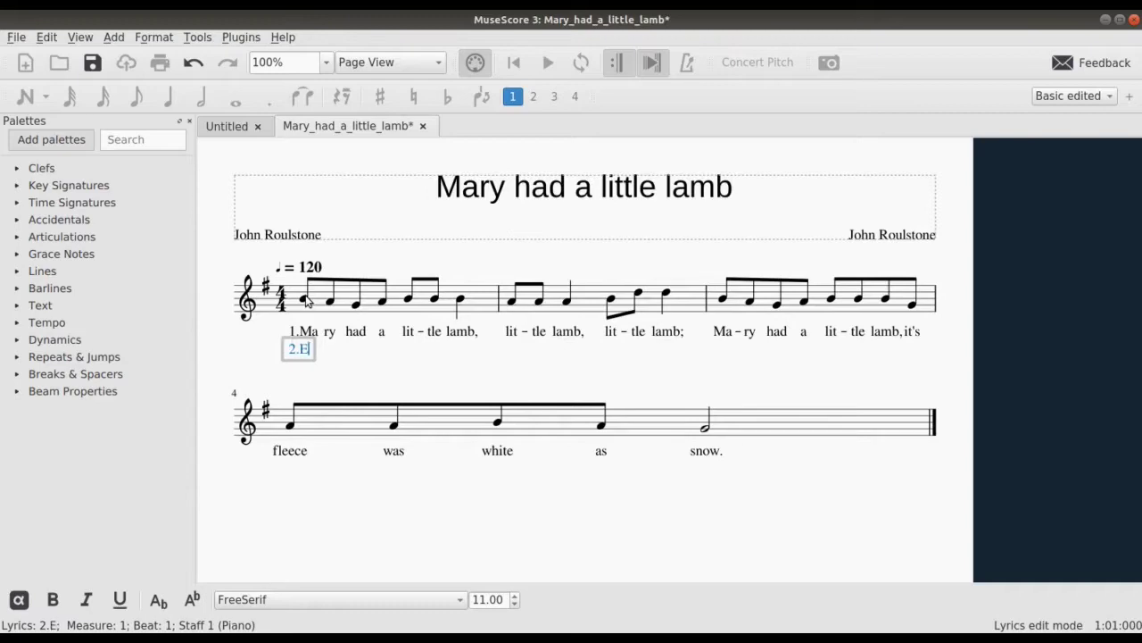
pyautogui.write('v - ry ')
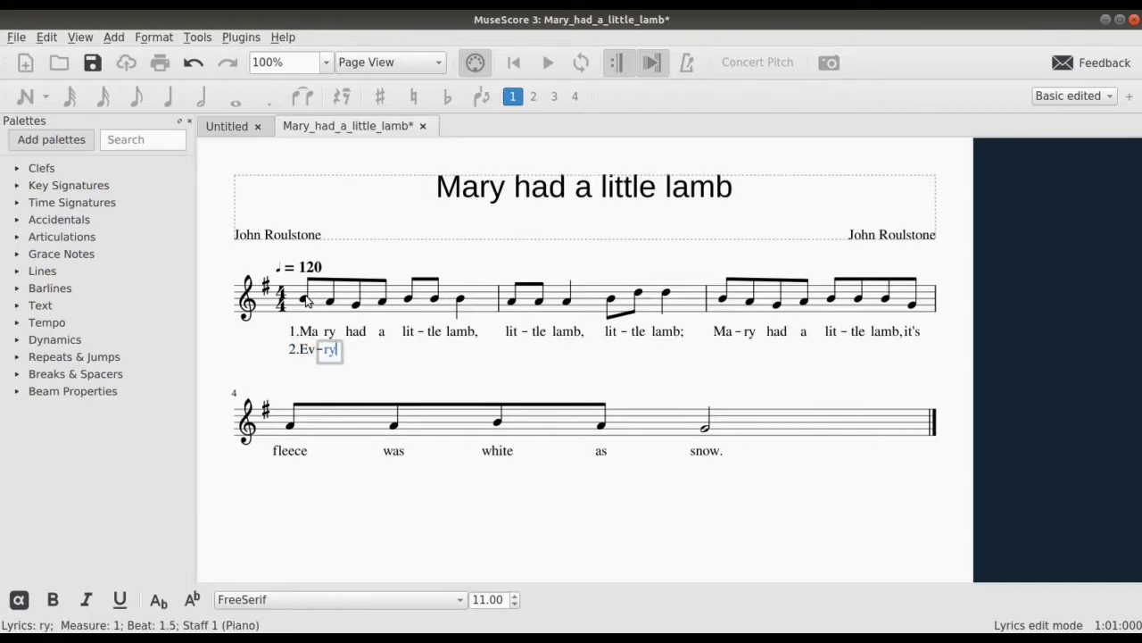
pyautogui.write('where')
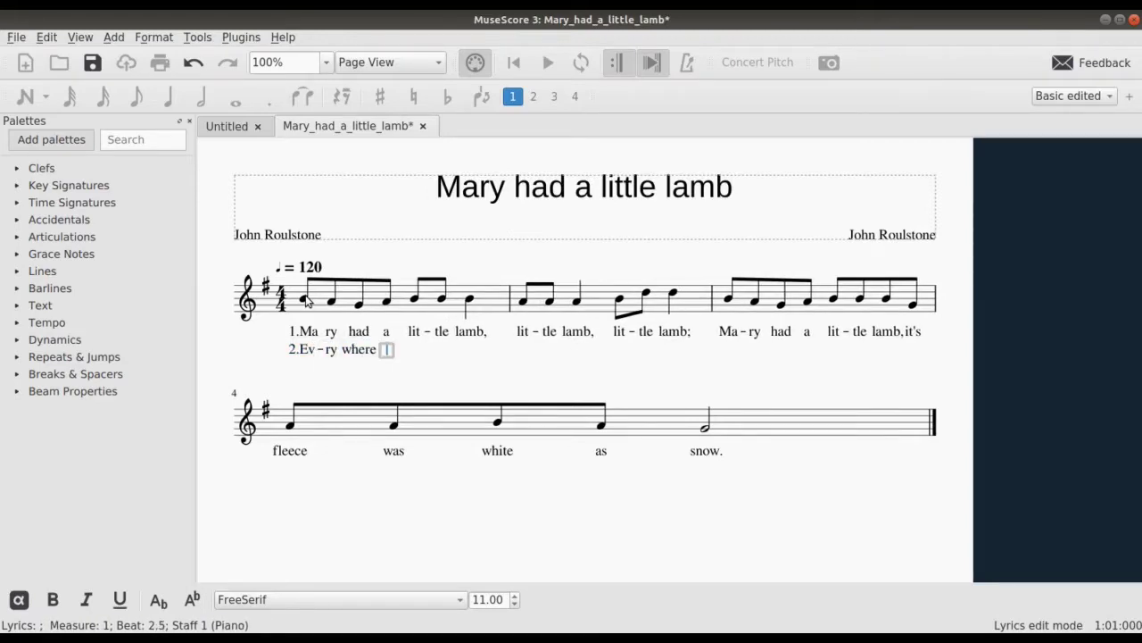
pyautogui.write(' that M')
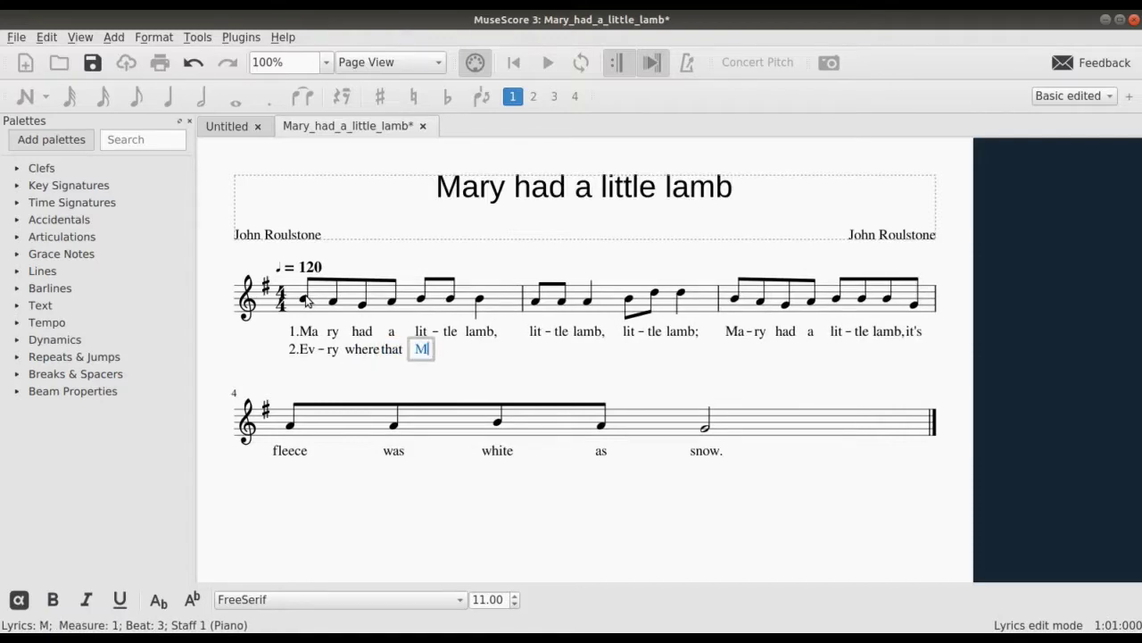
pyautogui.write('a - ry')
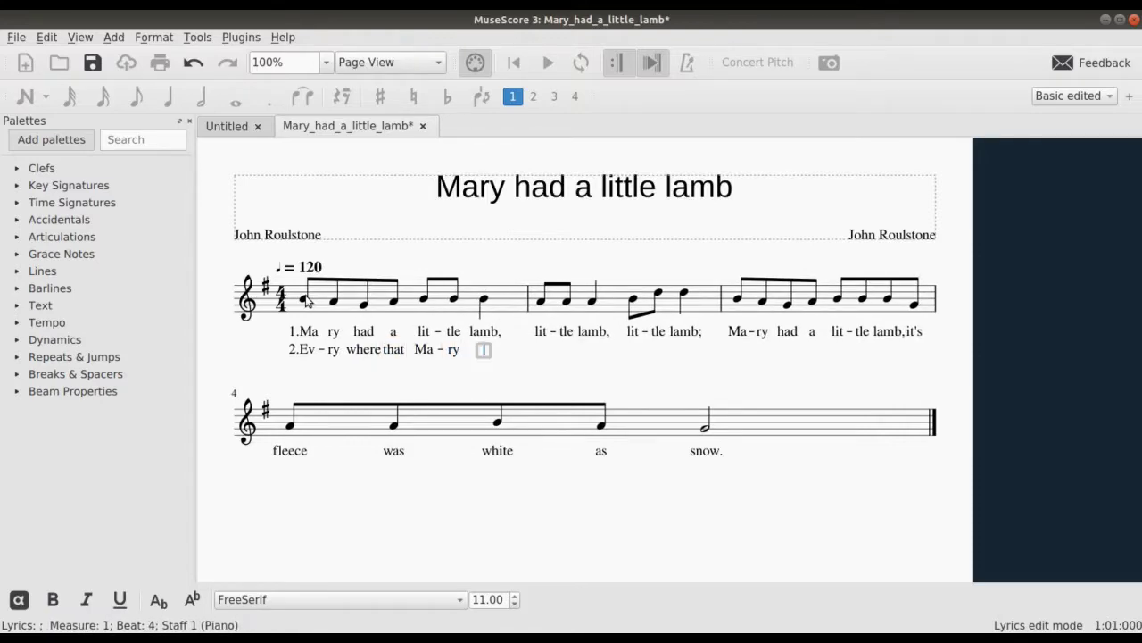
pyautogui.write(' went, ')
pyautogui.write('MAr')
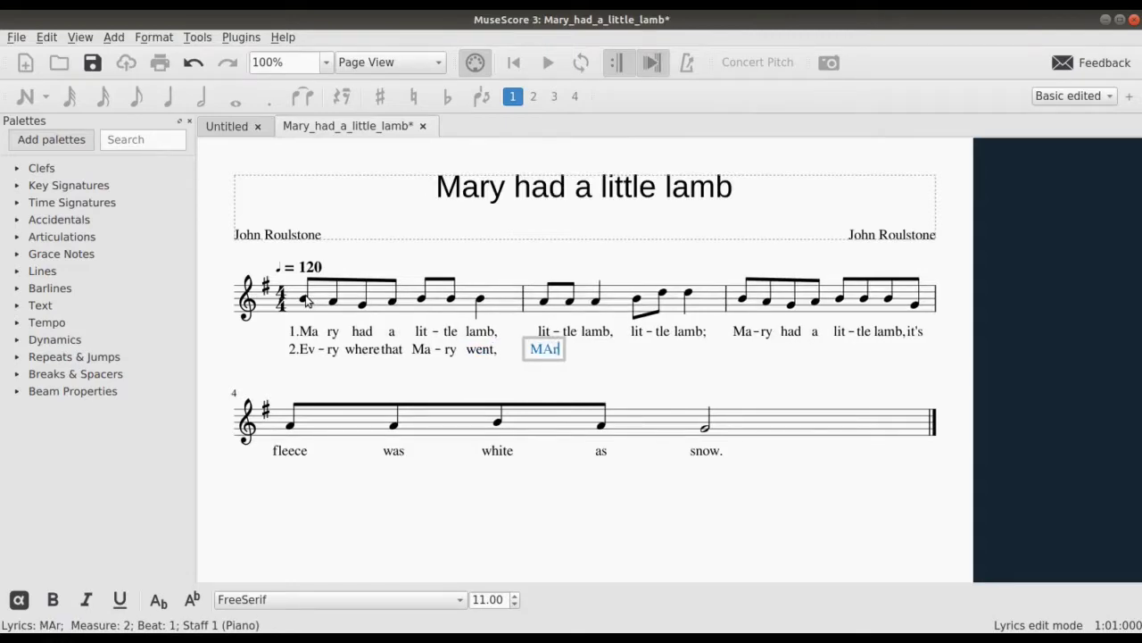
pyautogui.press('BackSpace')
pyautogui.press('BackSpace')
pyautogui.write('a - ry')
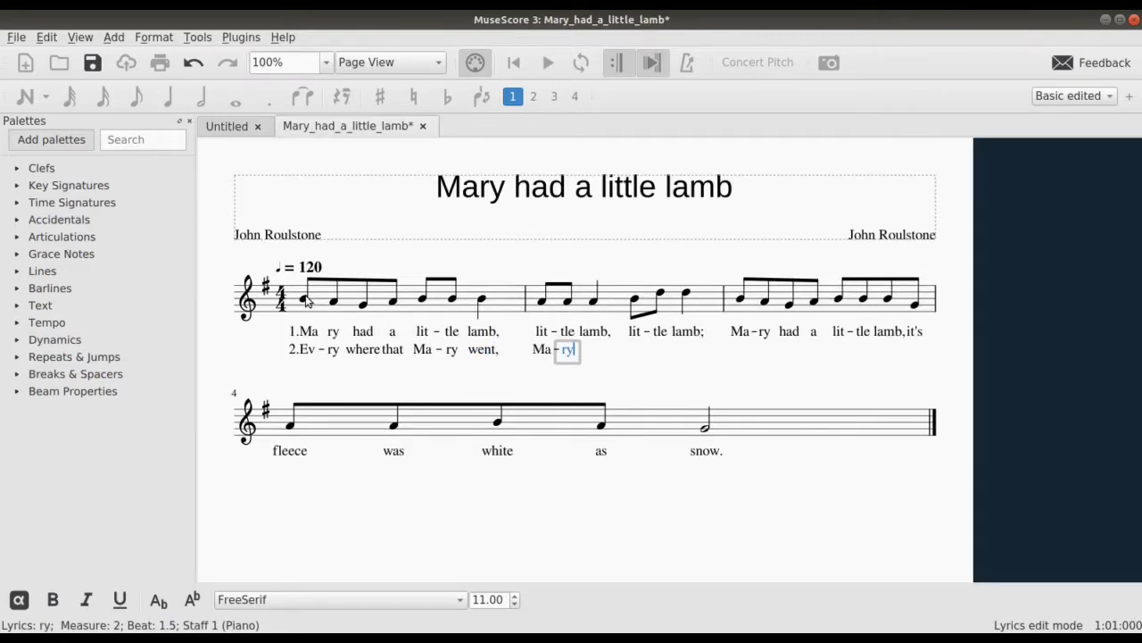
pyautogui.write(' went')
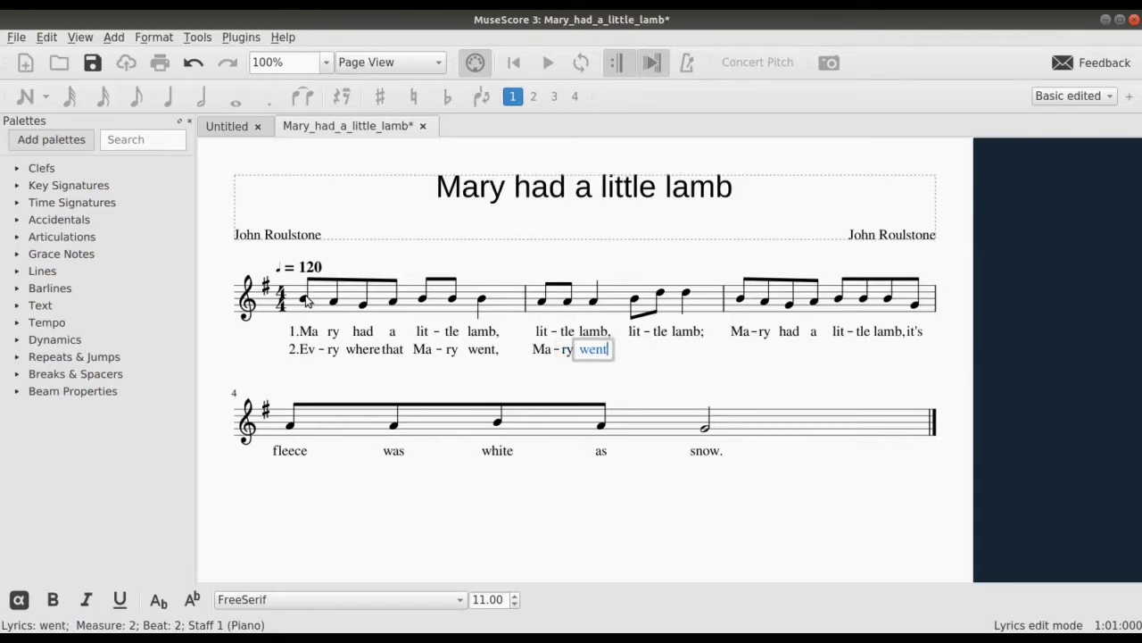
pyautogui.write(', Ma - ')
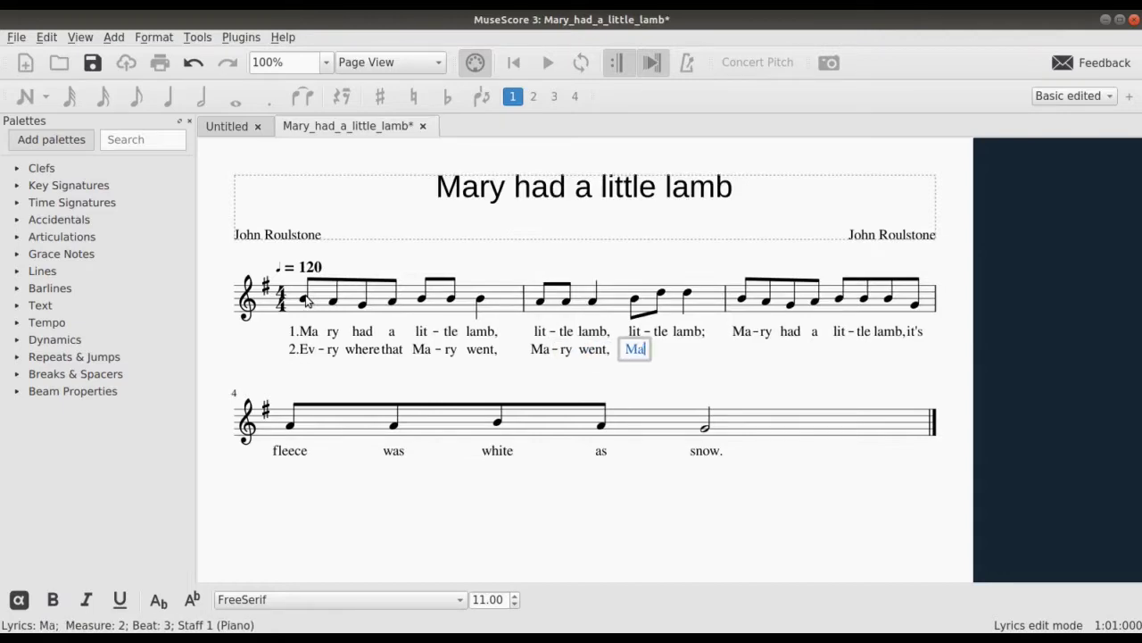
pyautogui.write('ry')
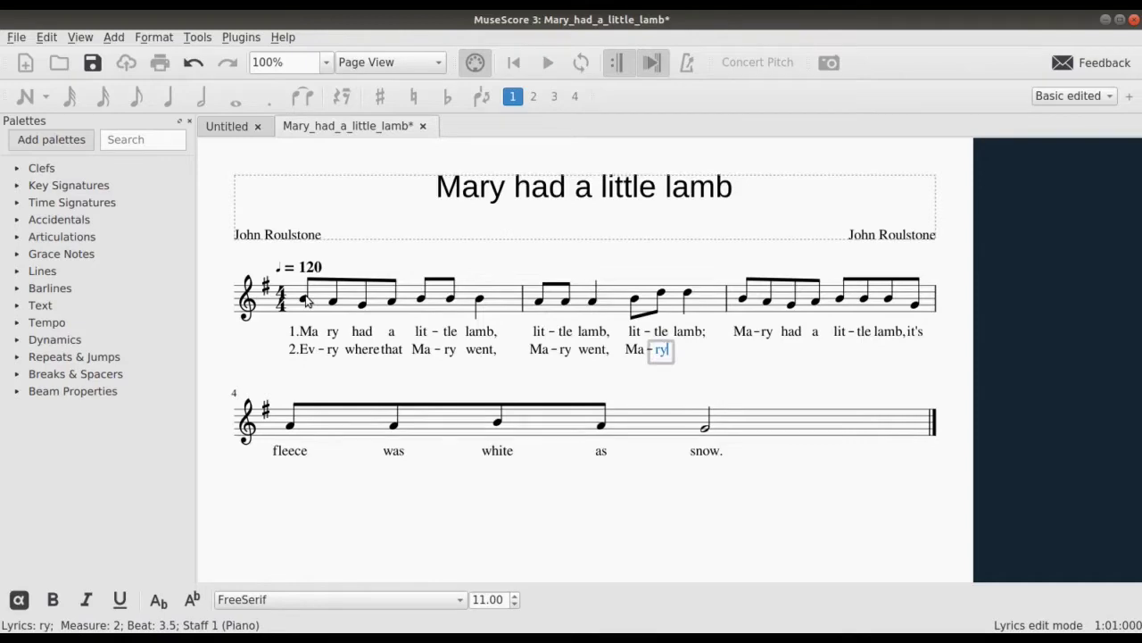
pyautogui.write(' went; Ev ')
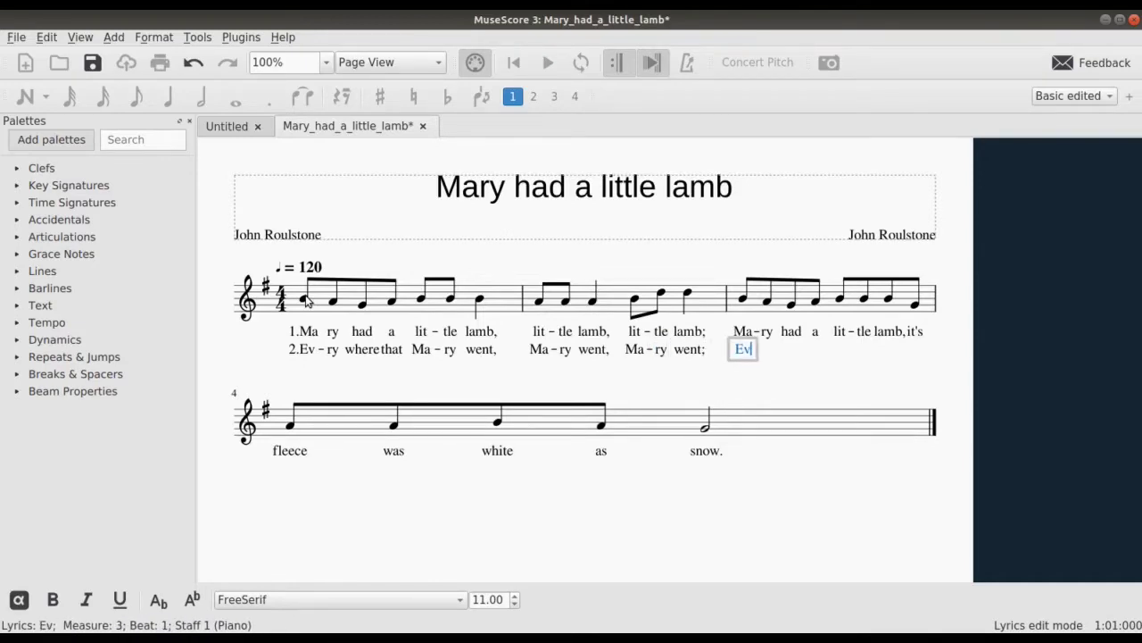
pyautogui.write('- ry wher')
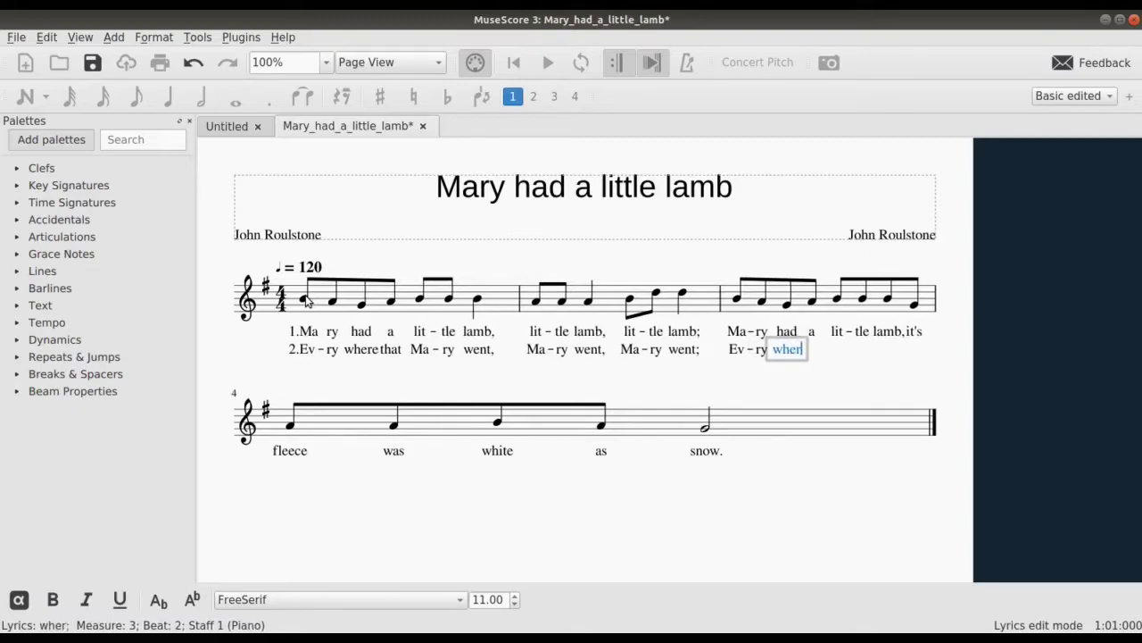
pyautogui.write('e that ')
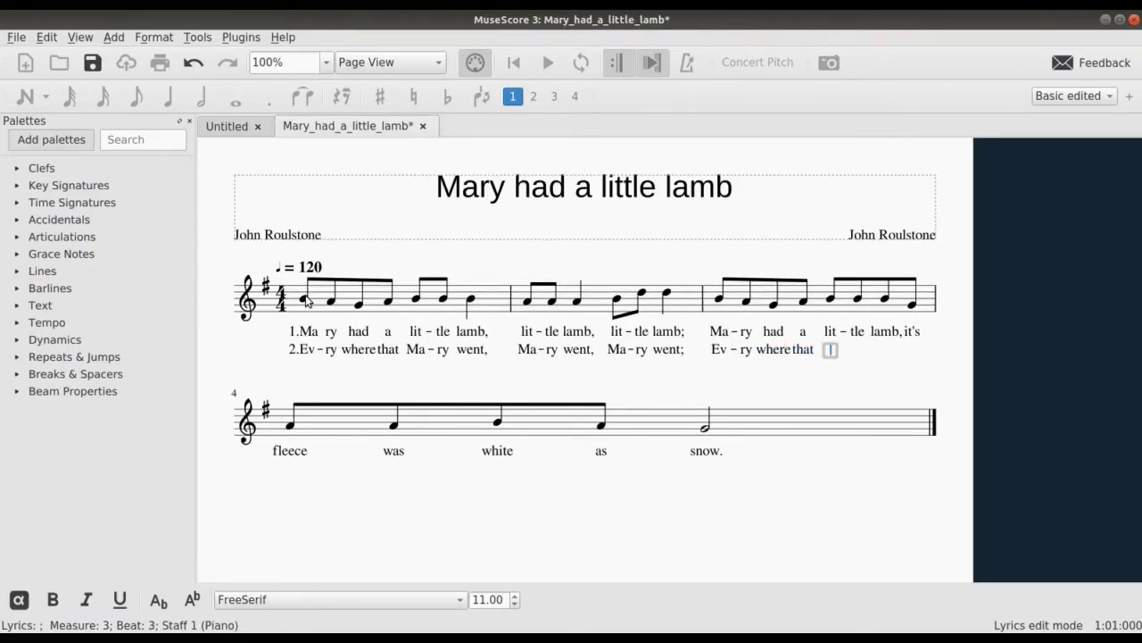
pyautogui.write('Ma - ry')
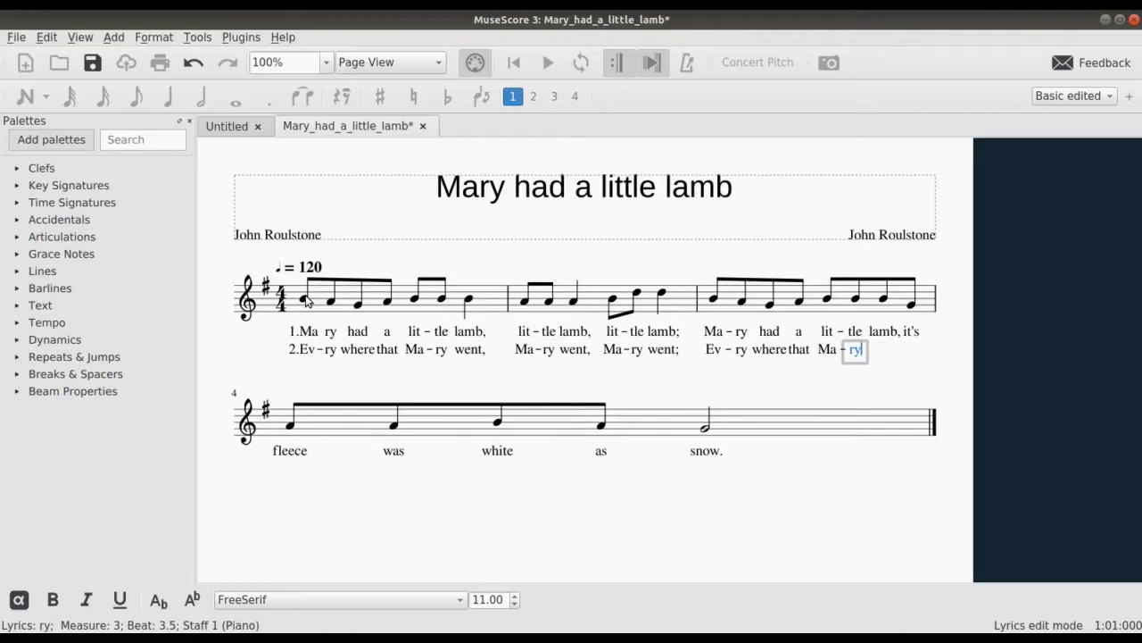
# Step: Complete verse 2 with 'went, the lamb was sure to go.'
pyautogui.press('space')
pyautogui.write('went,')
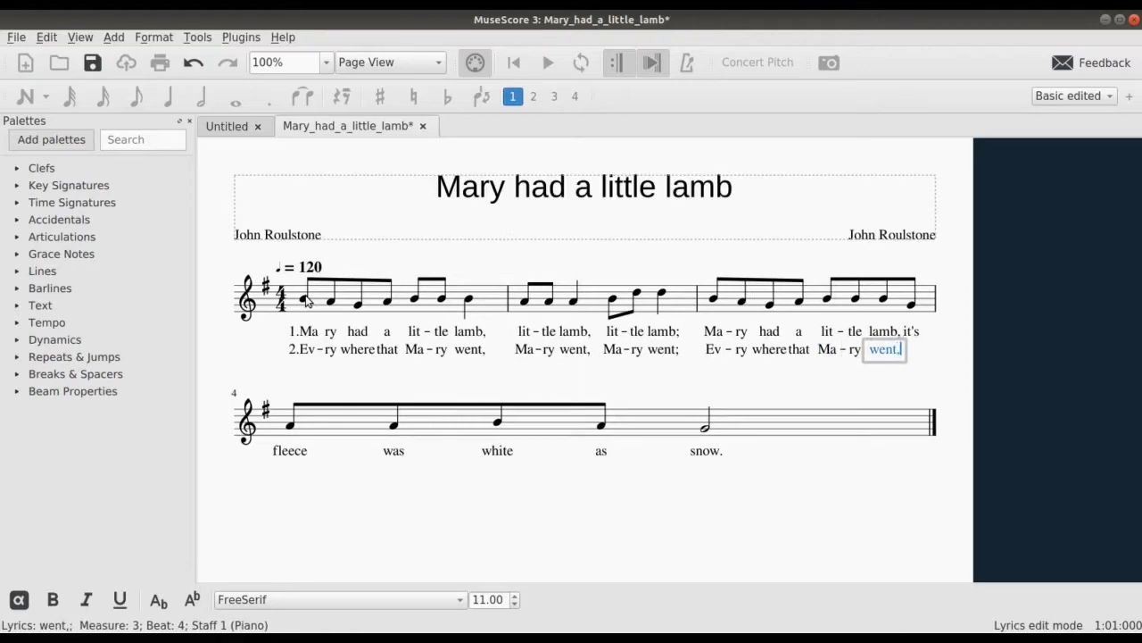
pyautogui.press('space')
pyautogui.write('the')
pyautogui.press('space')
pyautogui.write('lamb')
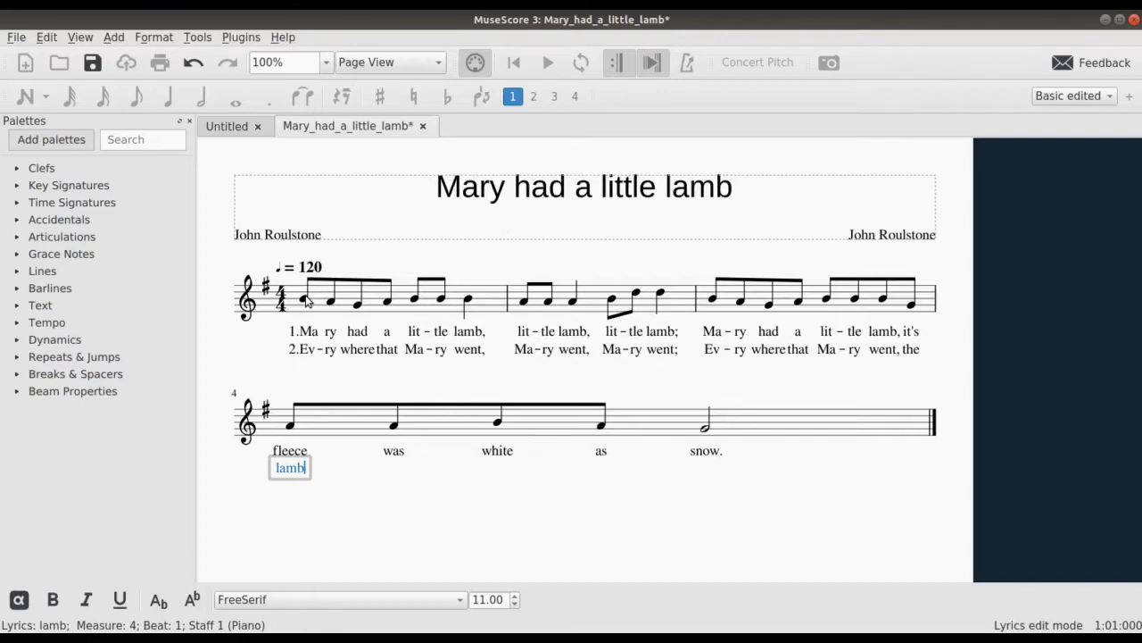
pyautogui.press('space')
pyautogui.write('was')
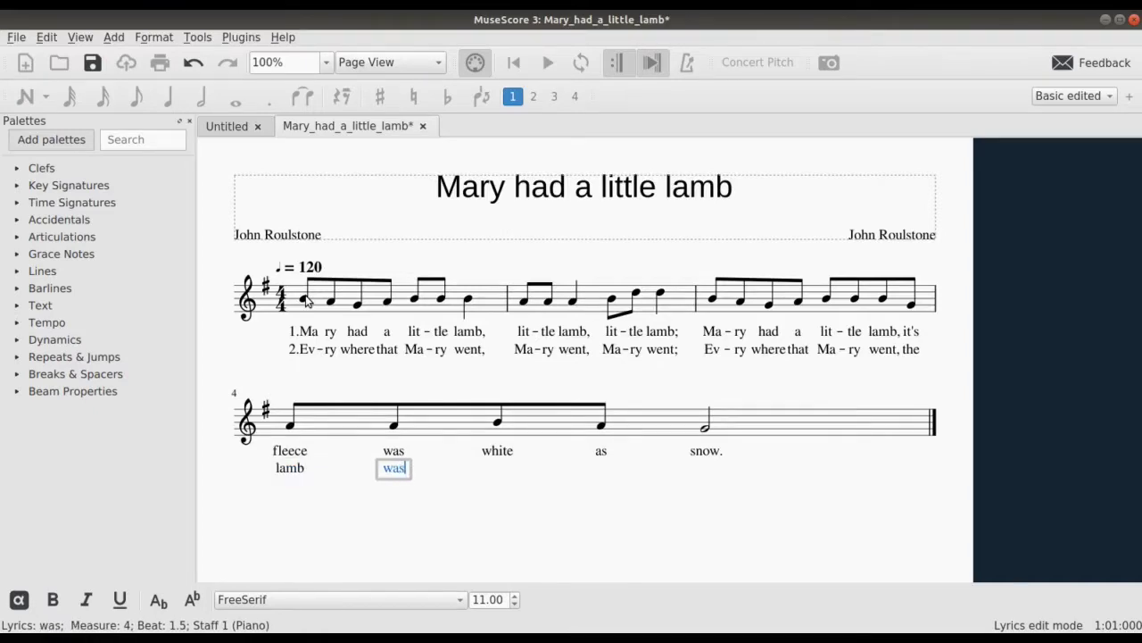
pyautogui.press('space')
pyautogui.write('sure')
pyautogui.press('space')
pyautogui.write('to')
pyautogui.press('space')
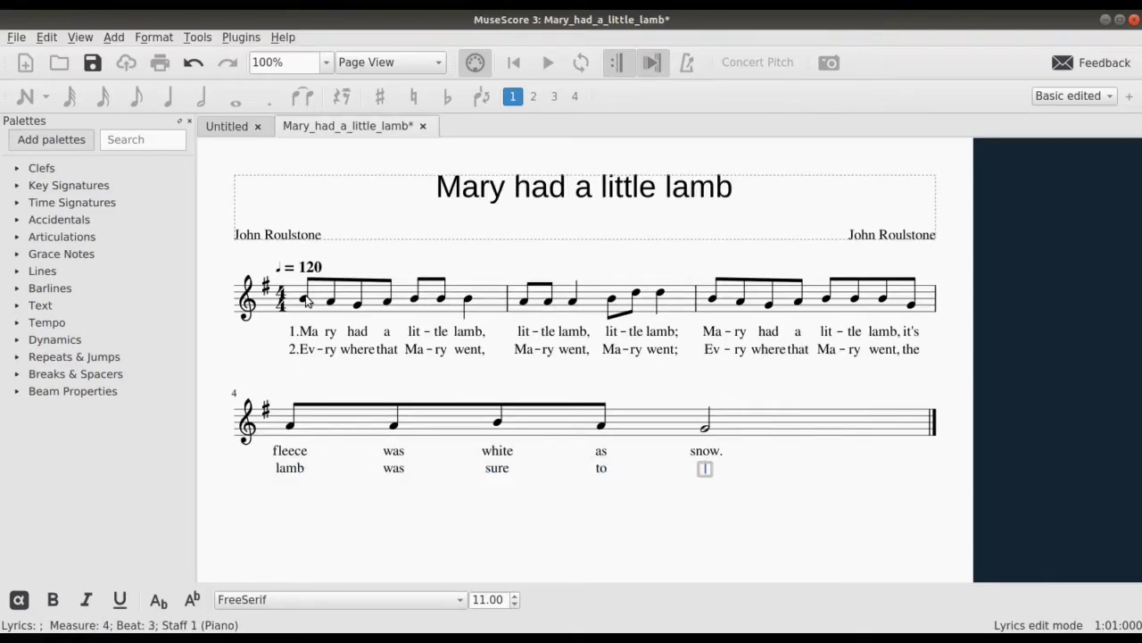
pyautogui.write('go.')
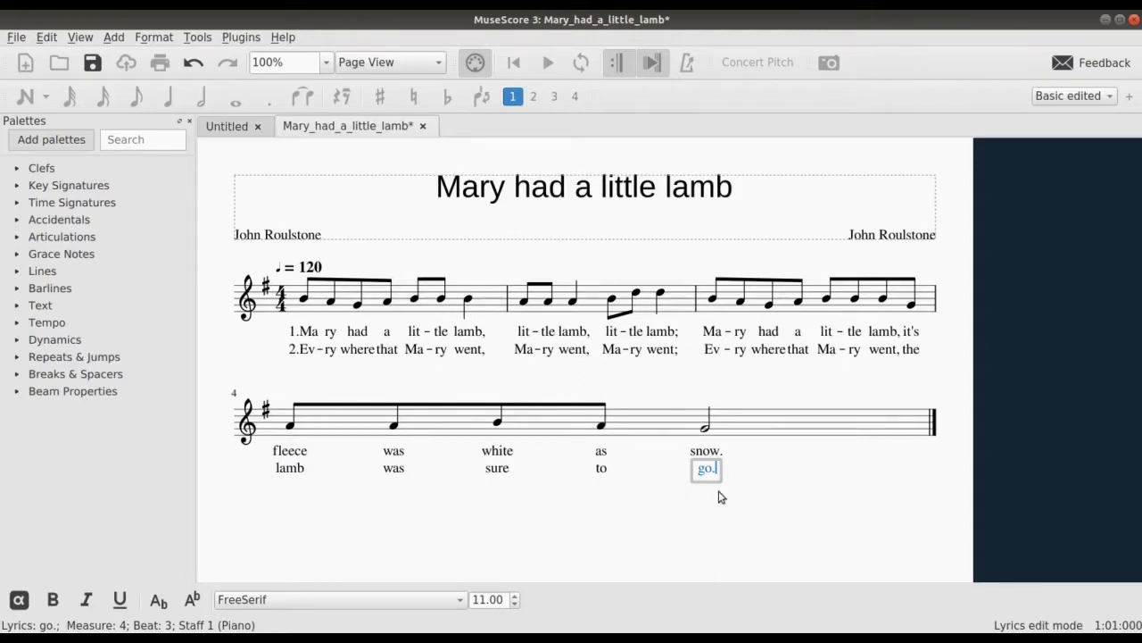
# Step: Add a line break at the last note of measure 3, giving two measures per line
pyautogui.click(737, 479)
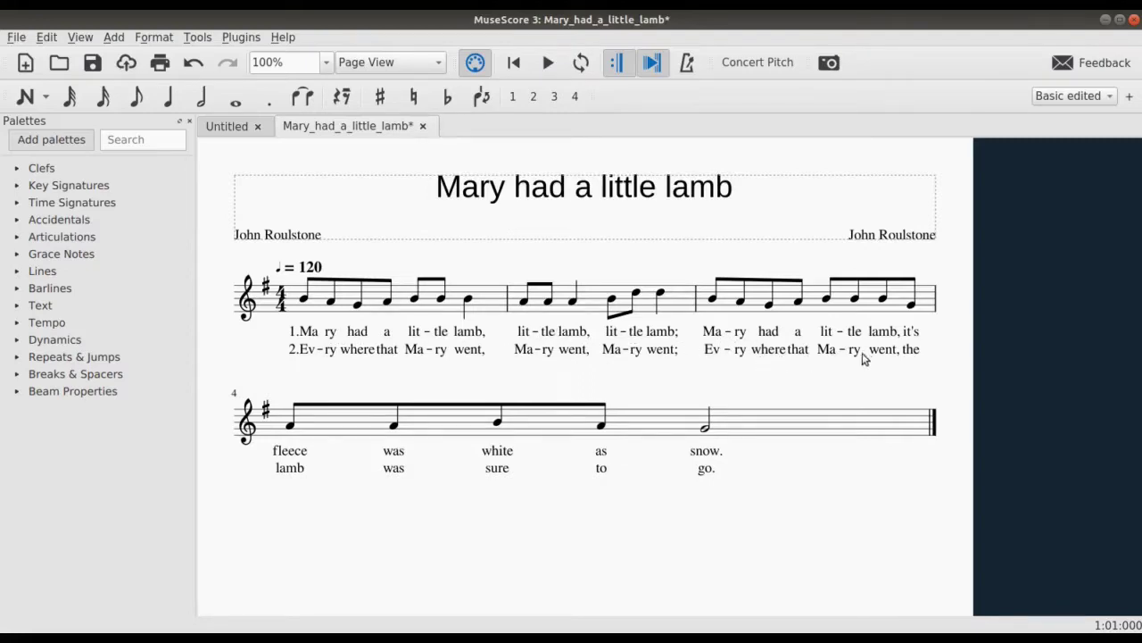
pyautogui.click(798, 304)
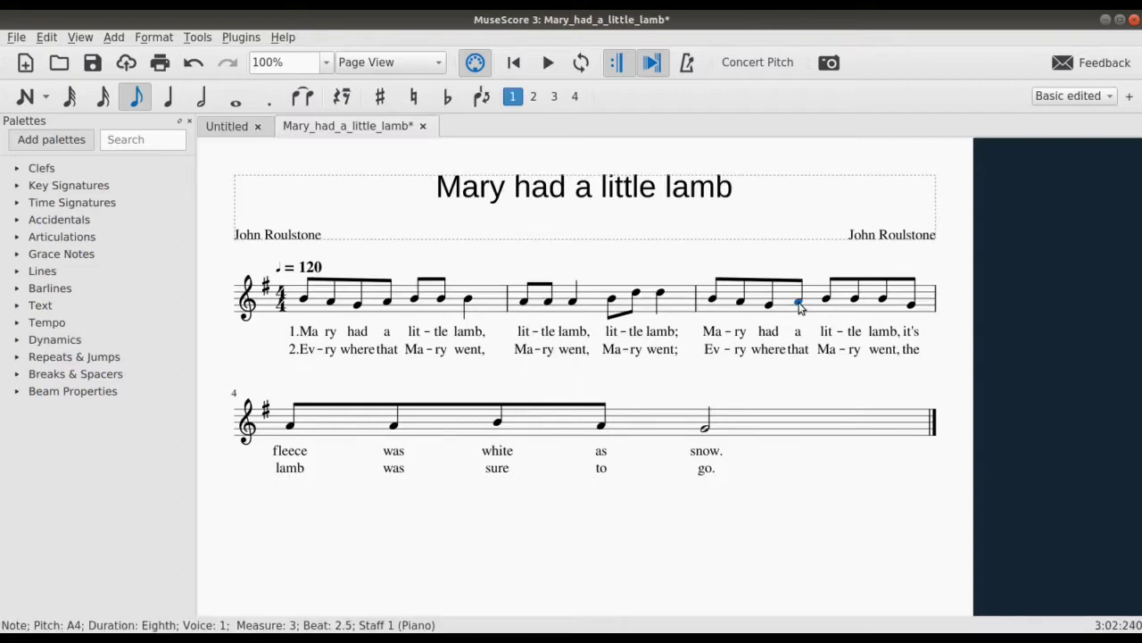
pyautogui.moveTo(800, 308); pyautogui.dragTo(806, 309)
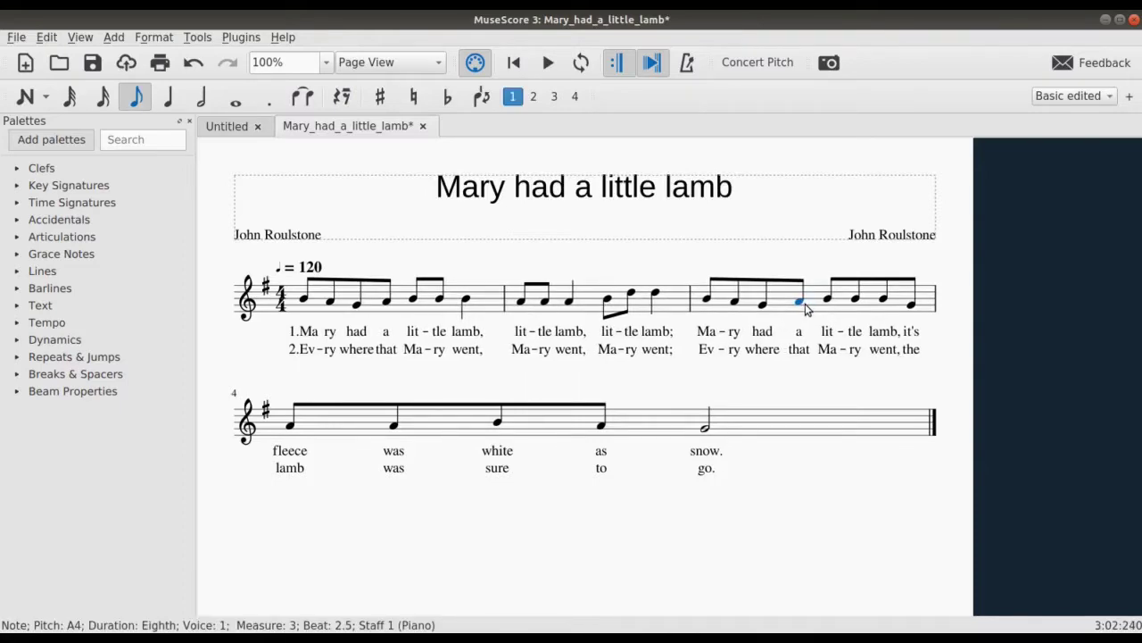
pyautogui.click(912, 306)
pyautogui.press('}')
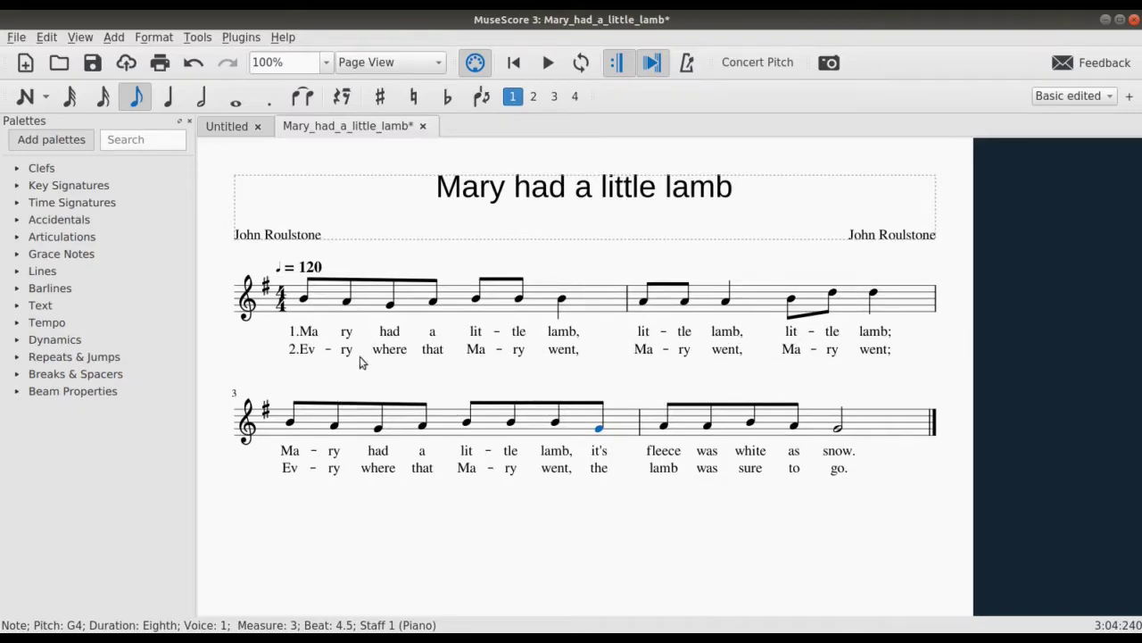
pyautogui.press('Escape')
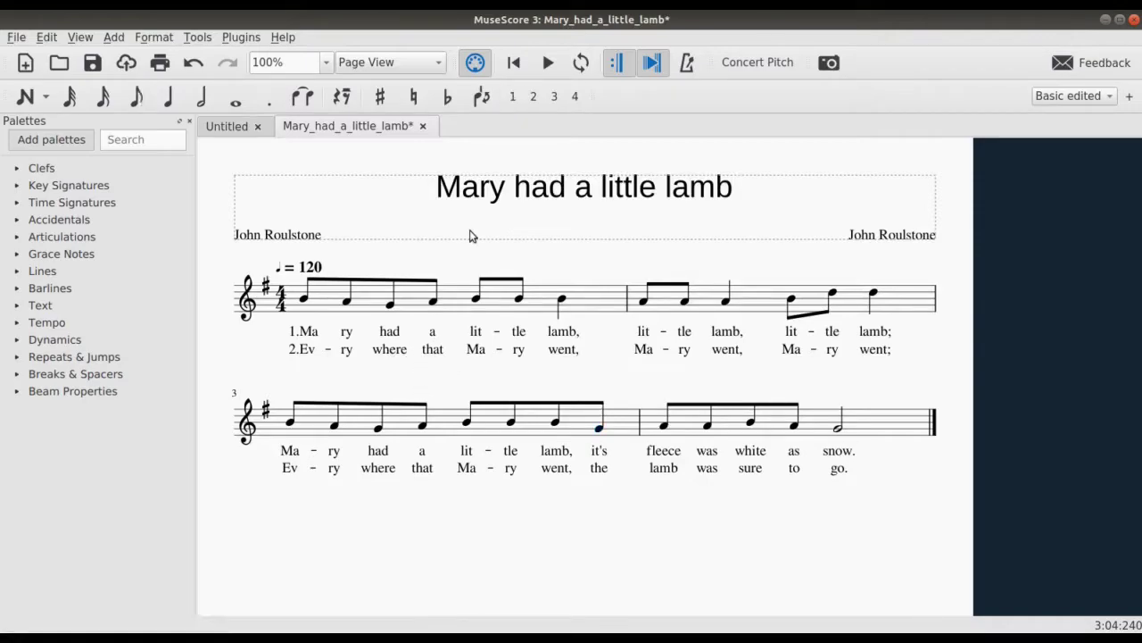
# Step: Select the title text for editing, then undo an unwanted change to it
pyautogui.doubleClick(465, 197)
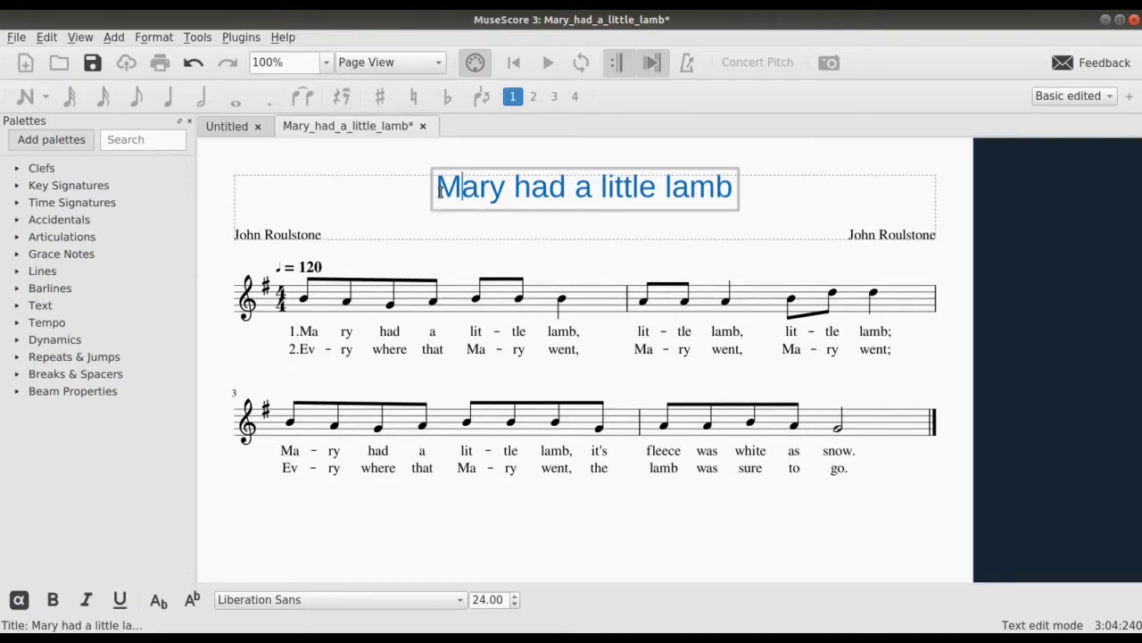
pyautogui.moveTo(439, 191); pyautogui.dragTo(737, 200)
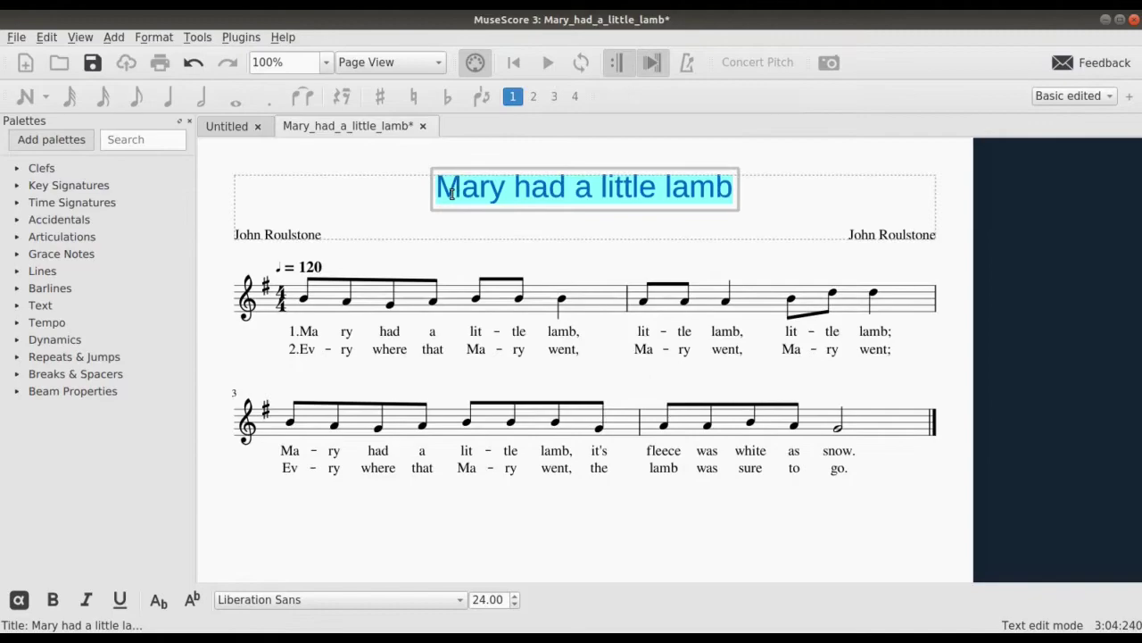
pyautogui.press('Escape')
pyautogui.hotkey('ctrl', 'z')
# Step: Select the whole title 'Mary had a little lamb' and change its font to Garuda
pyautogui.doubleClick(482, 190)
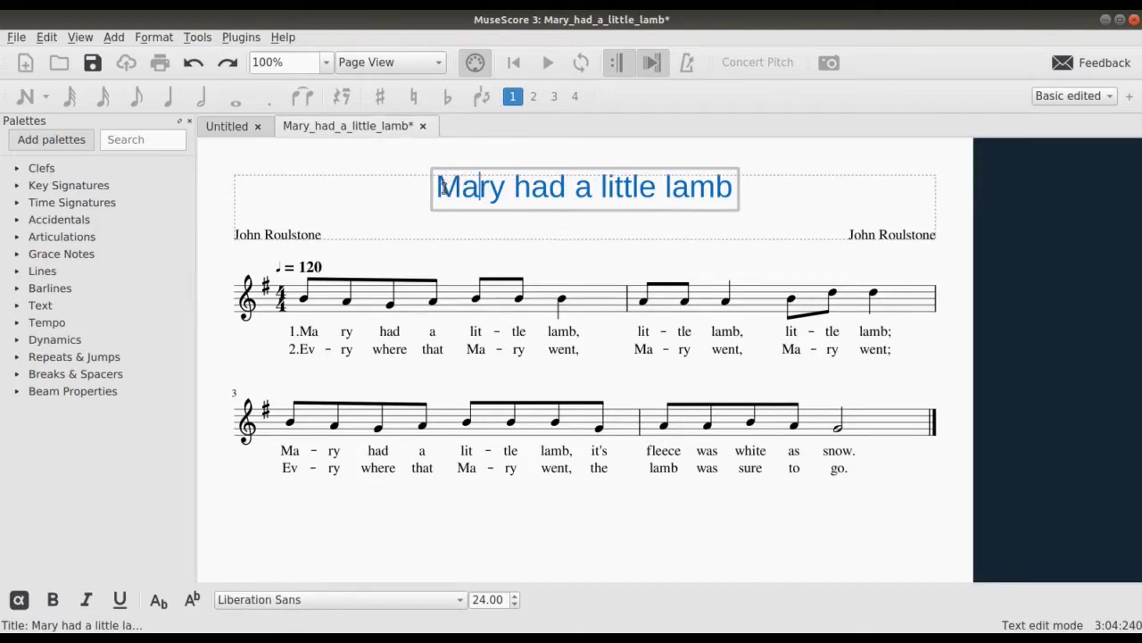
pyautogui.moveTo(438, 189); pyautogui.dragTo(753, 188)
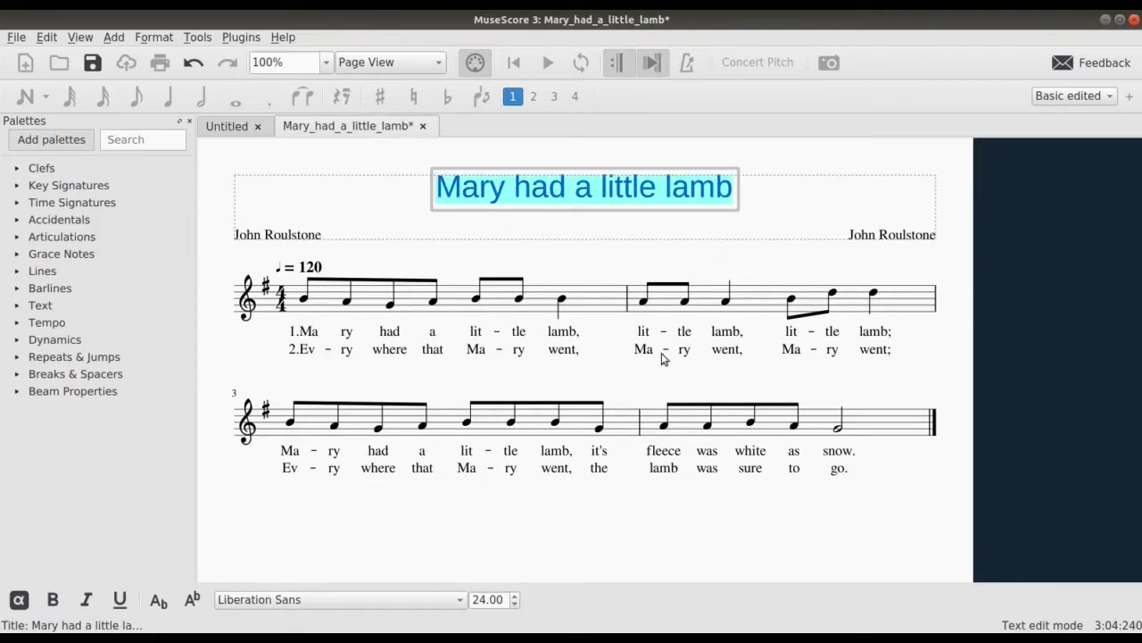
pyautogui.click(453, 599)
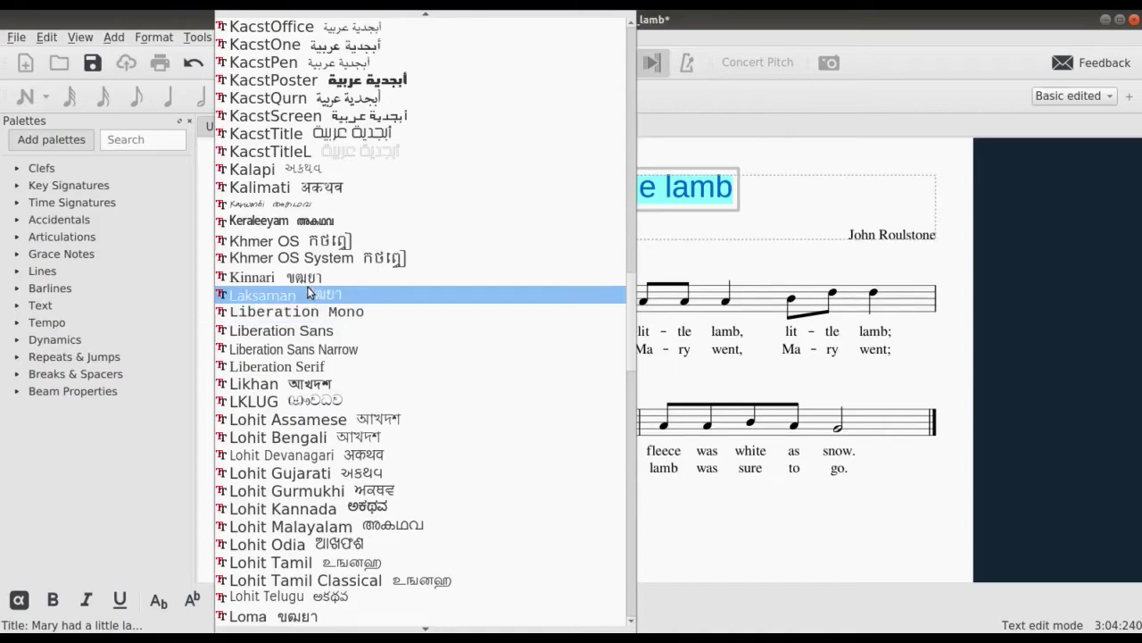
pyautogui.scroll(7, 310, 308)
pyautogui.scroll(2, 310, 214)
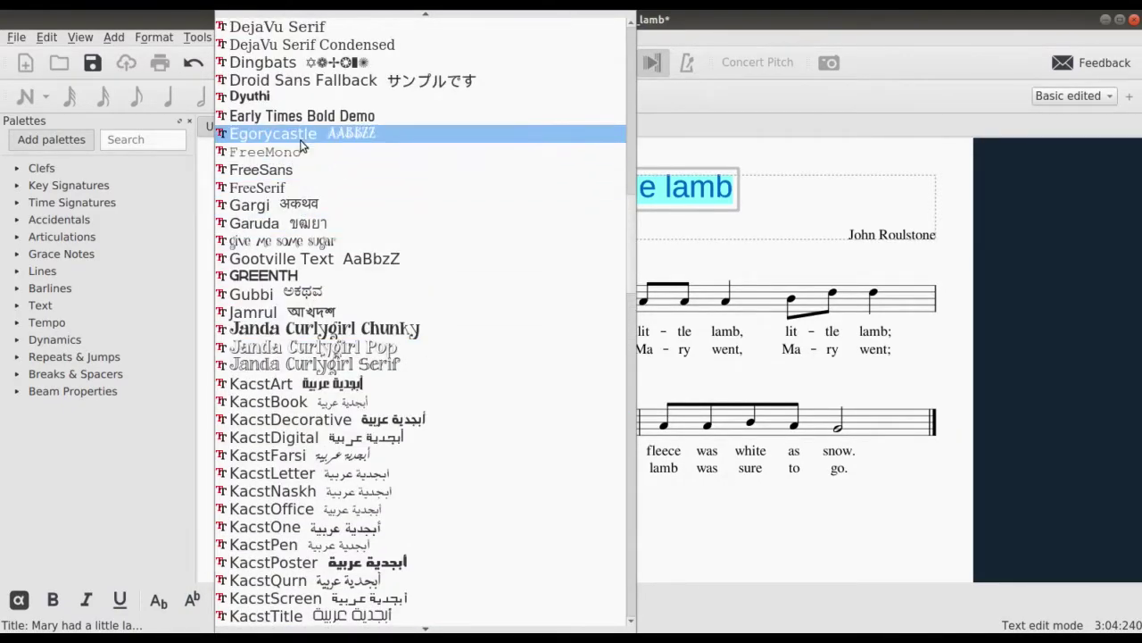
pyautogui.scroll(6, 310, 169)
pyautogui.scroll(15, 310, 165)
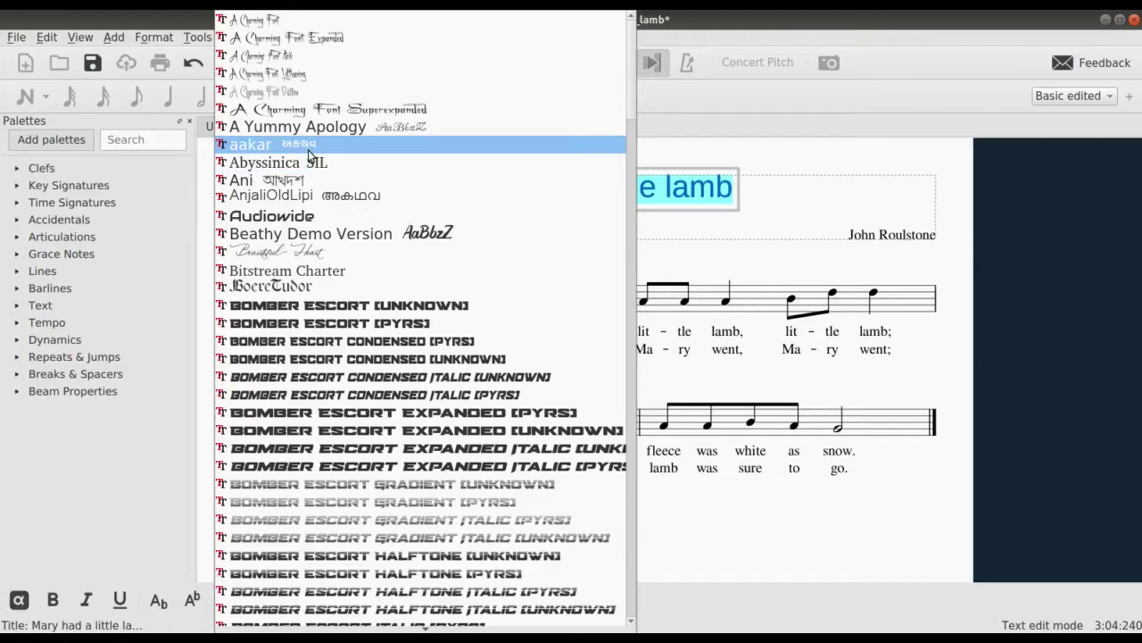
pyautogui.scroll(-9, 318, 250)
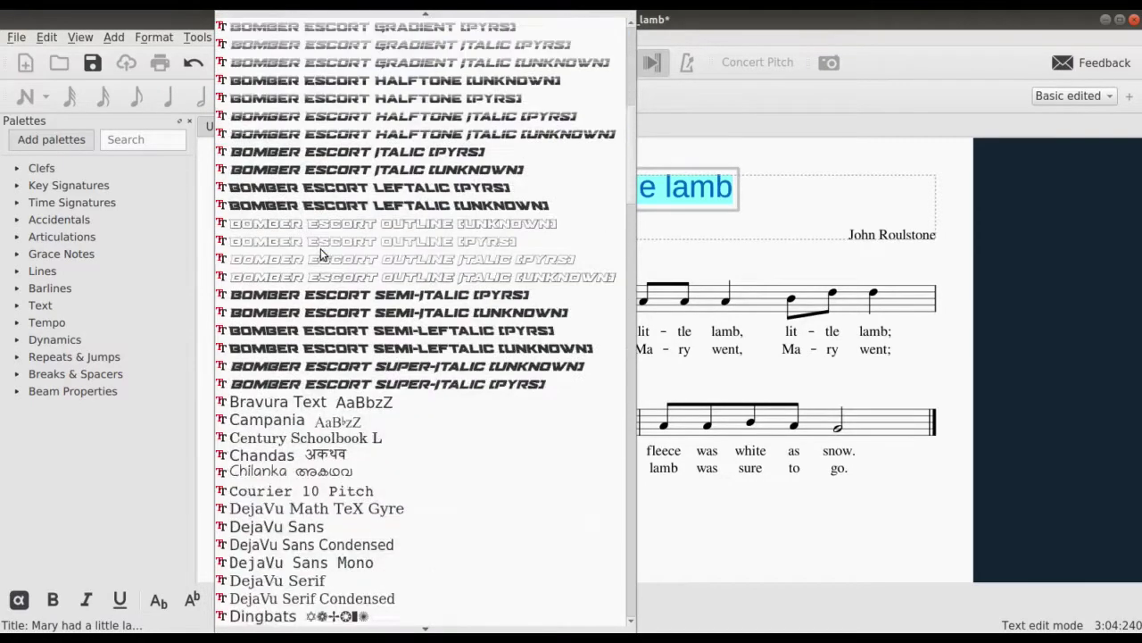
pyautogui.scroll(-10, 320, 250)
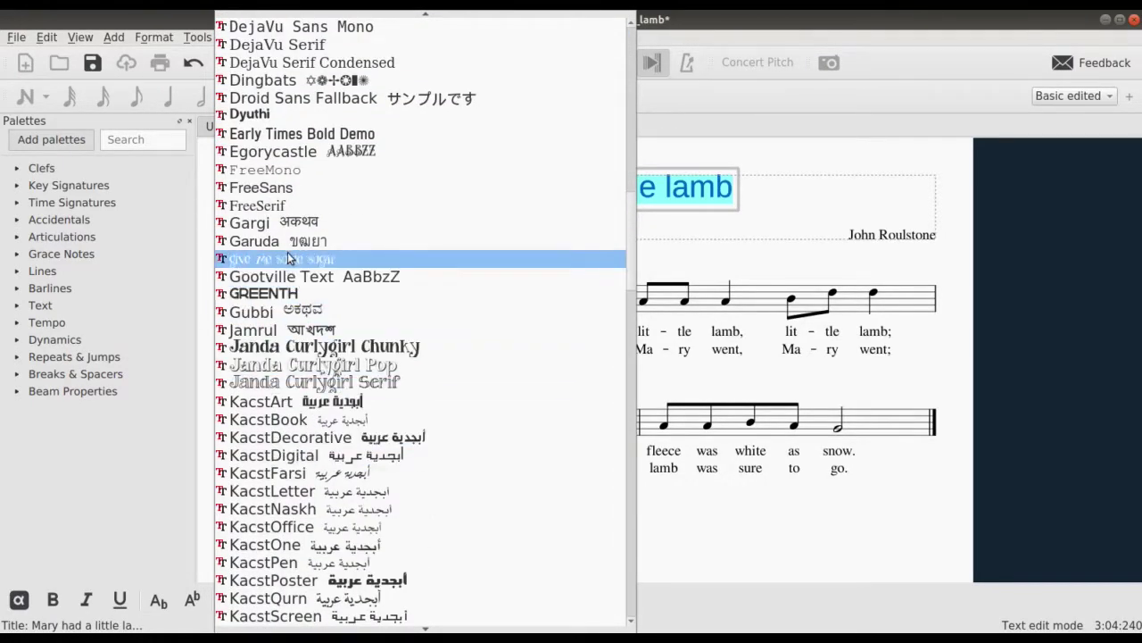
pyautogui.click(281, 239)
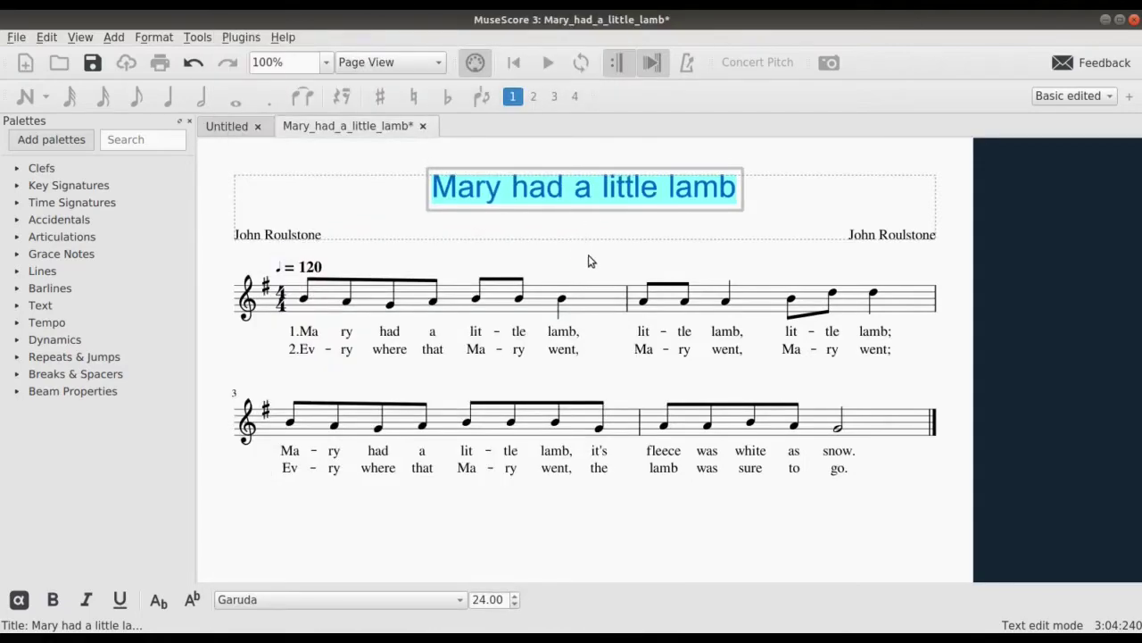
pyautogui.press('Escape')
# Step: Leave the composer text unchanged and save the Mary_had_a_little_lamb score
pyautogui.doubleClick(861, 235)
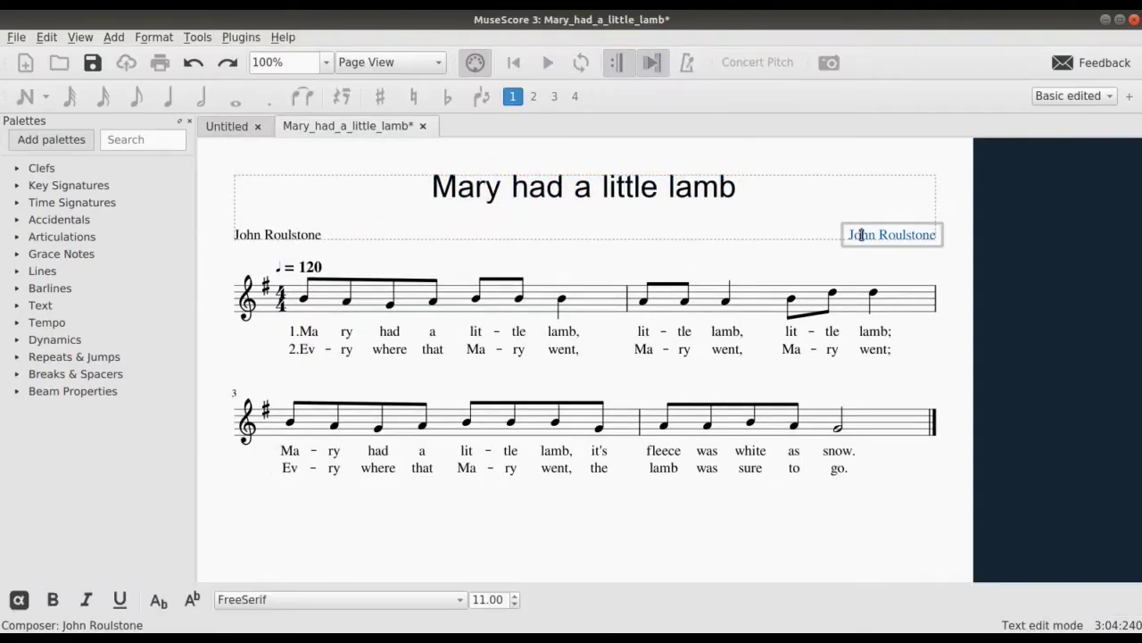
pyautogui.moveTo(854, 235); pyautogui.dragTo(911, 278)
pyautogui.press('Escape')
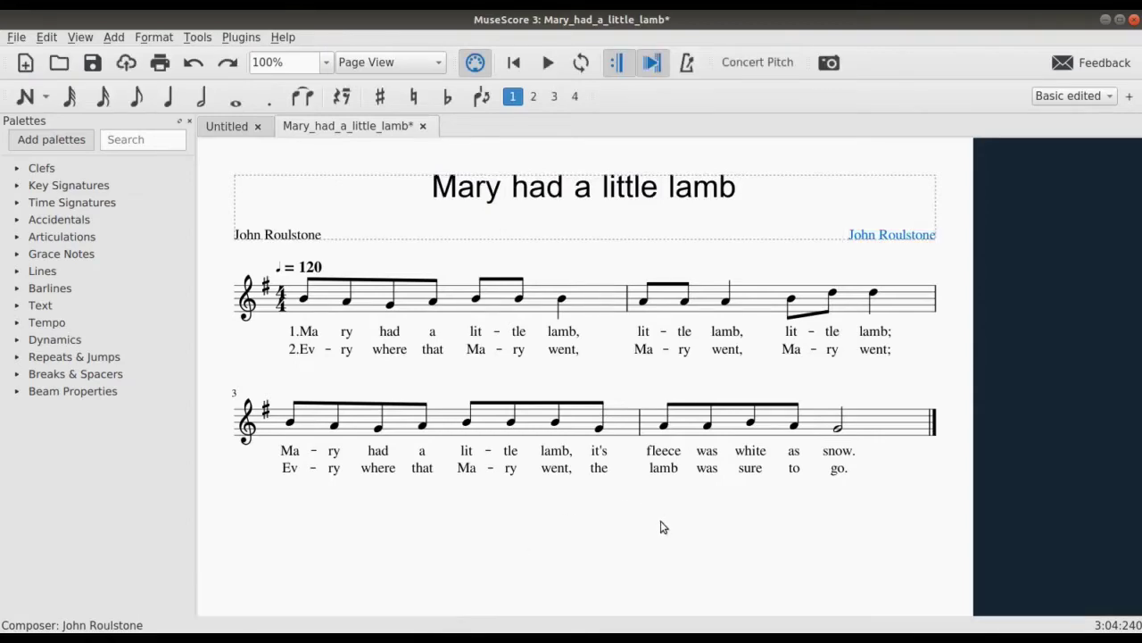
pyautogui.press('Escape')
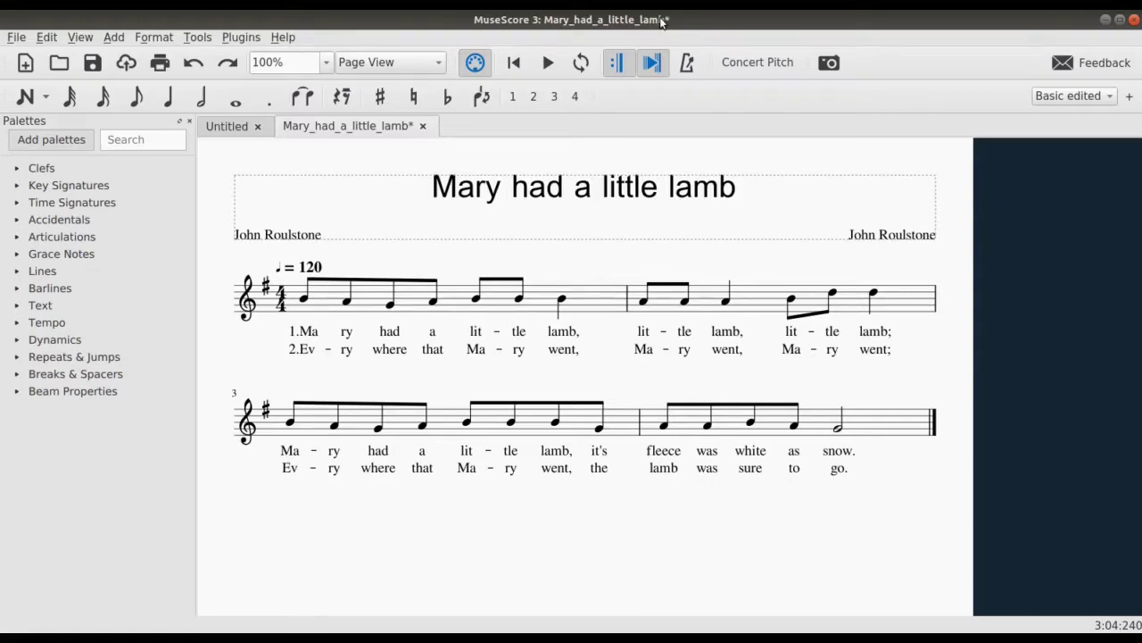
pyautogui.click(93, 65)
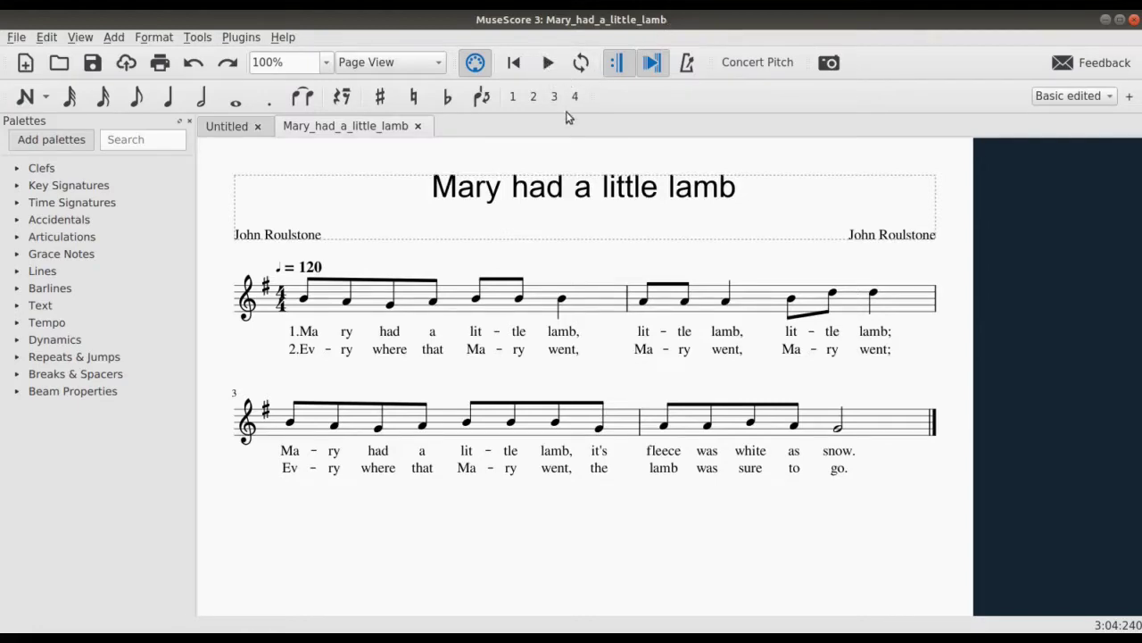
# Step: Enable the Play Panel and the Piano Keyboard from the View menu
pyautogui.click(90, 39)
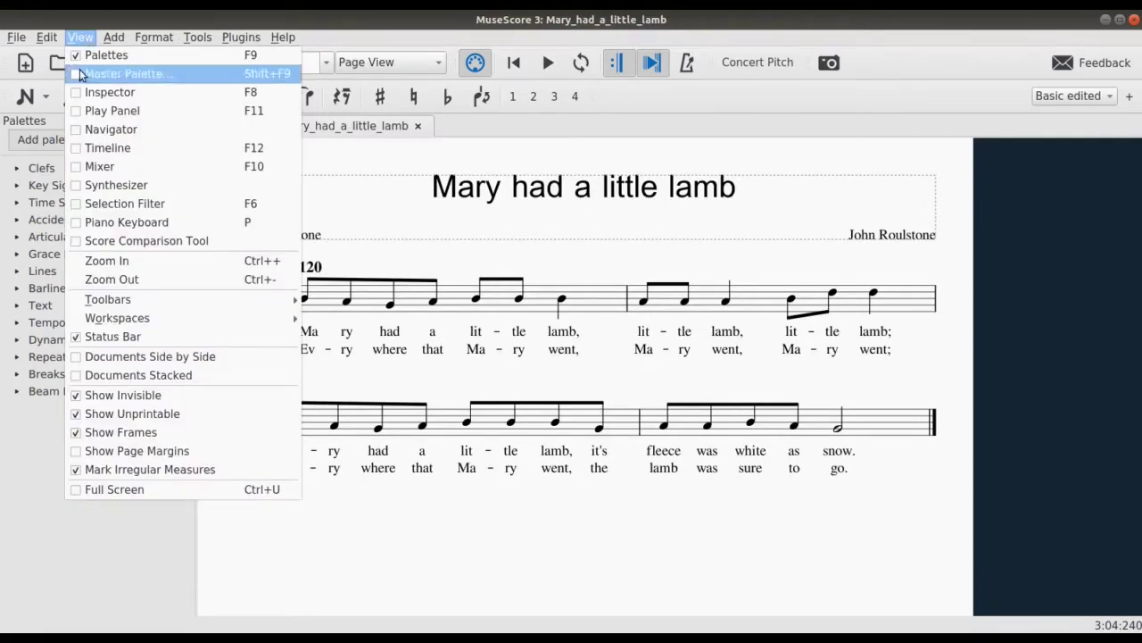
pyautogui.press('Escape')
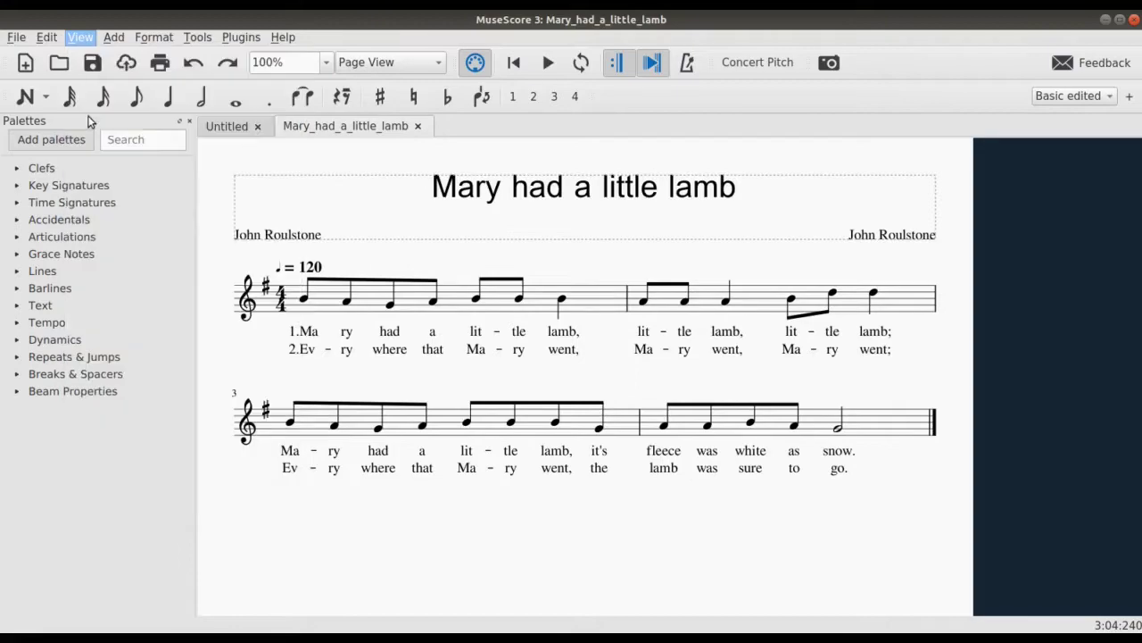
pyautogui.click(77, 41)
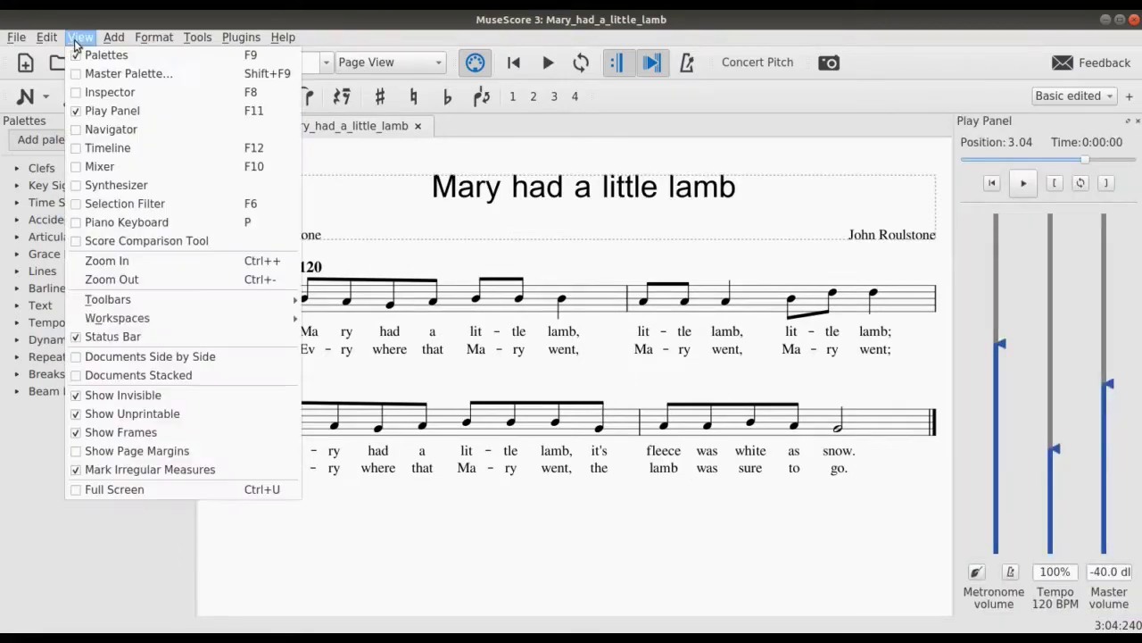
pyautogui.click(123, 225)
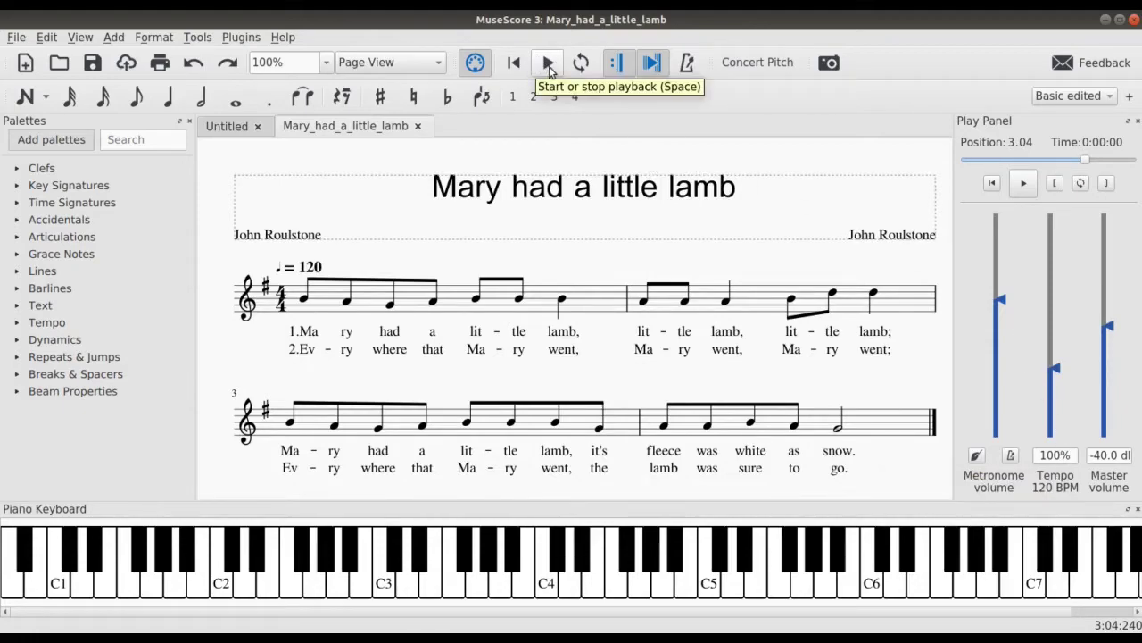
# Step: Play from the first note, raising master volume to -24.5 dB and slowing the tempo to 99 BPM
pyautogui.click(303, 299)
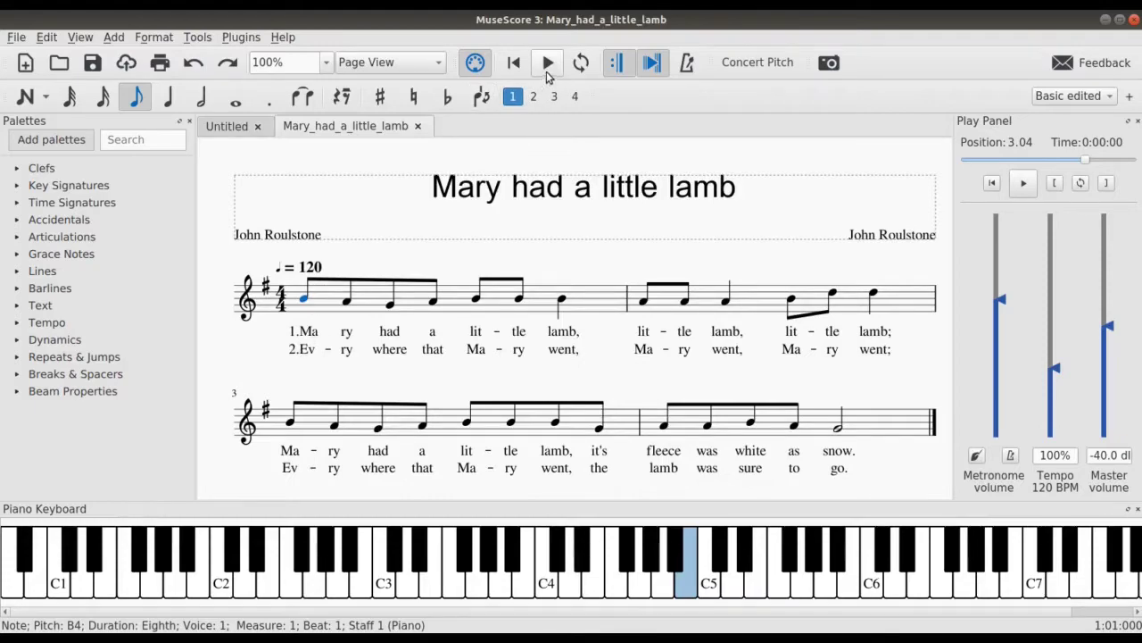
pyautogui.click(547, 64)
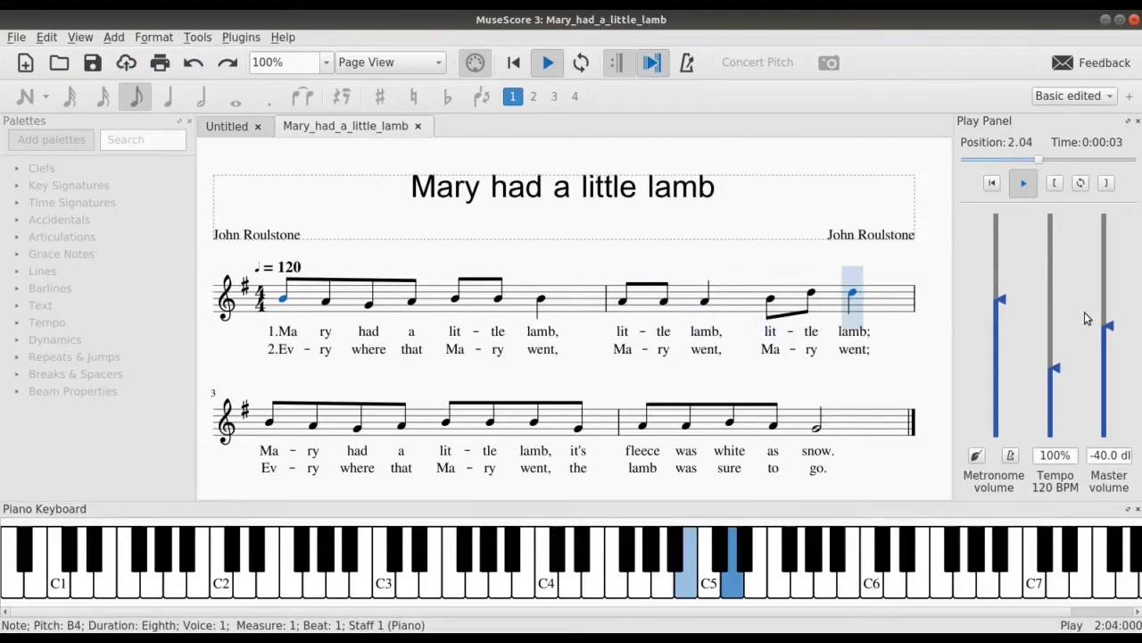
pyautogui.moveTo(1107, 326); pyautogui.dragTo(1107, 284)
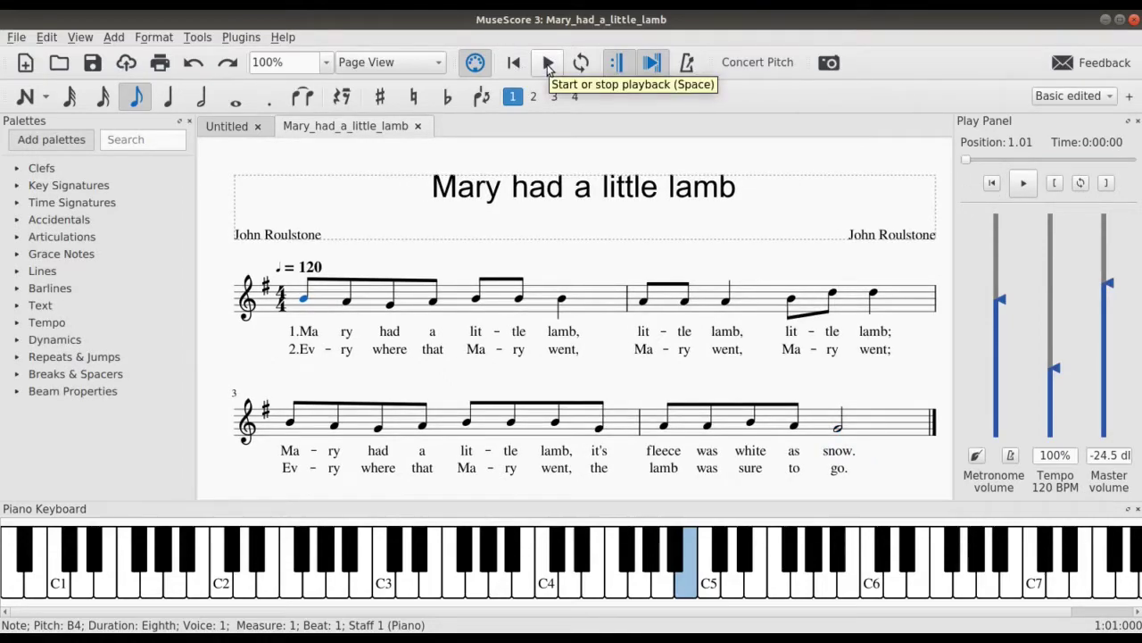
pyautogui.click(548, 64)
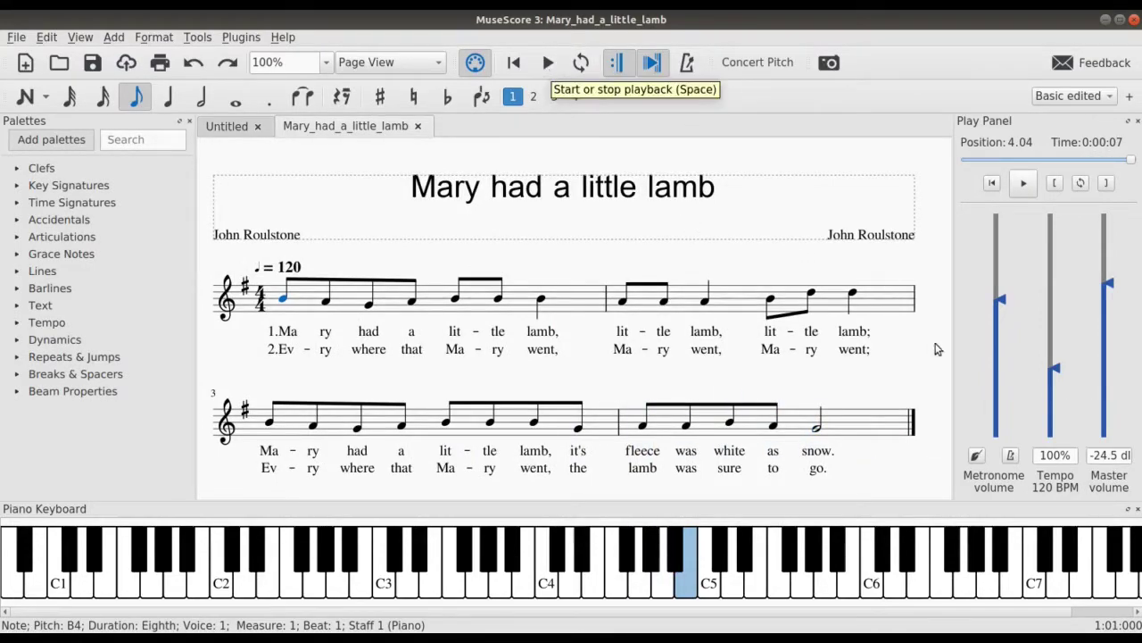
pyautogui.moveTo(1055, 373); pyautogui.dragTo(1050, 380)
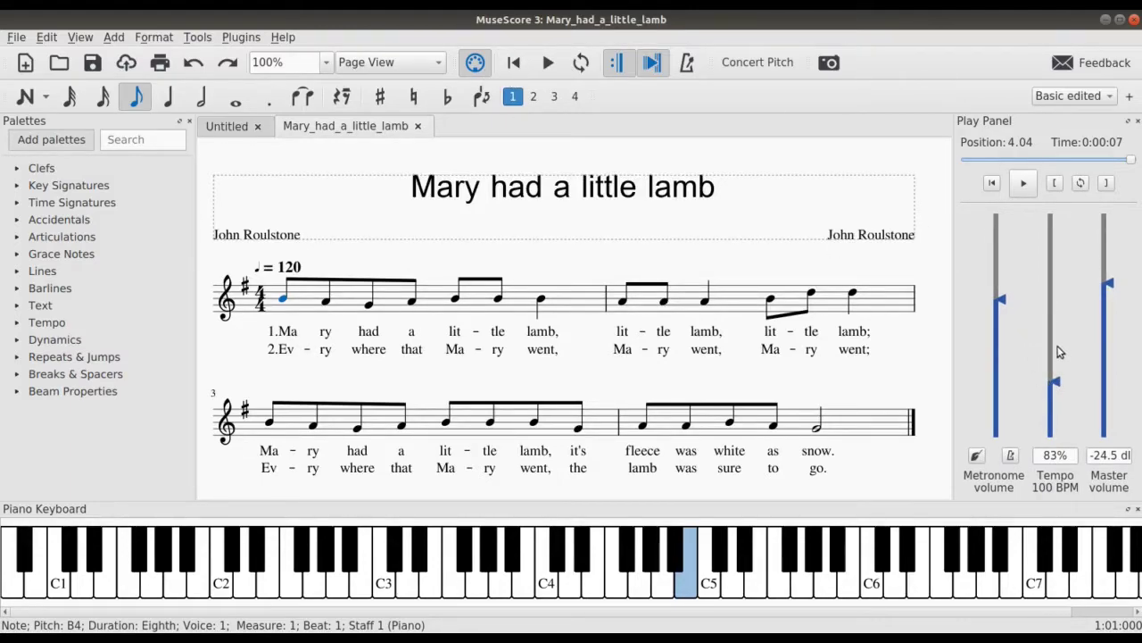
# Step: Rewind to the start, then play the score at 100 BPM with loop playback and metronome on
pyautogui.click(997, 189)
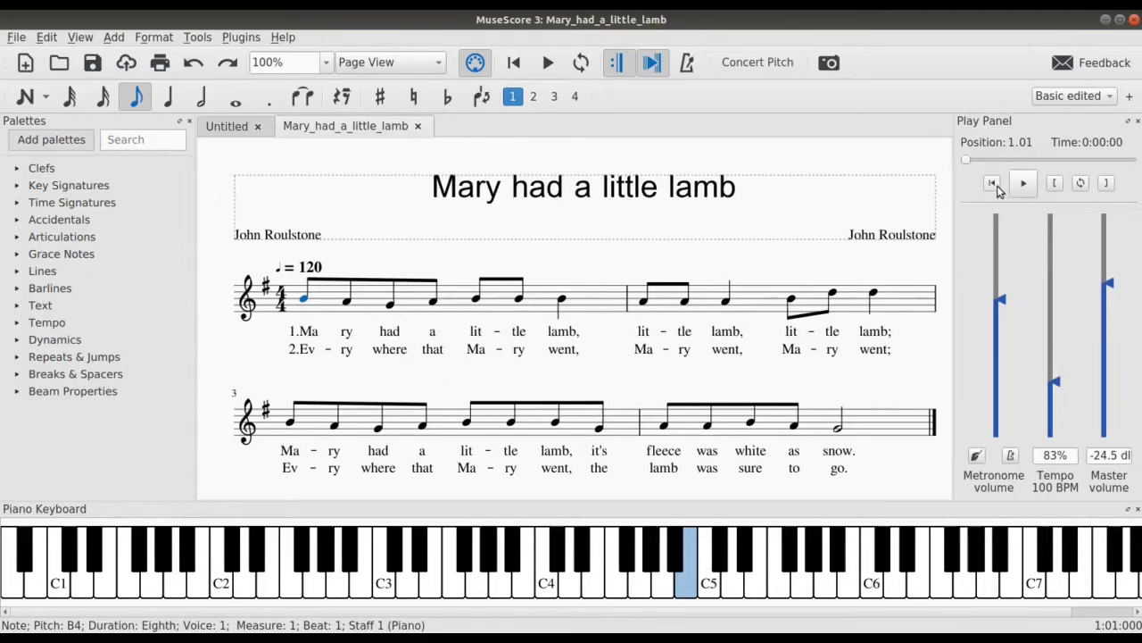
pyautogui.click(1083, 183)
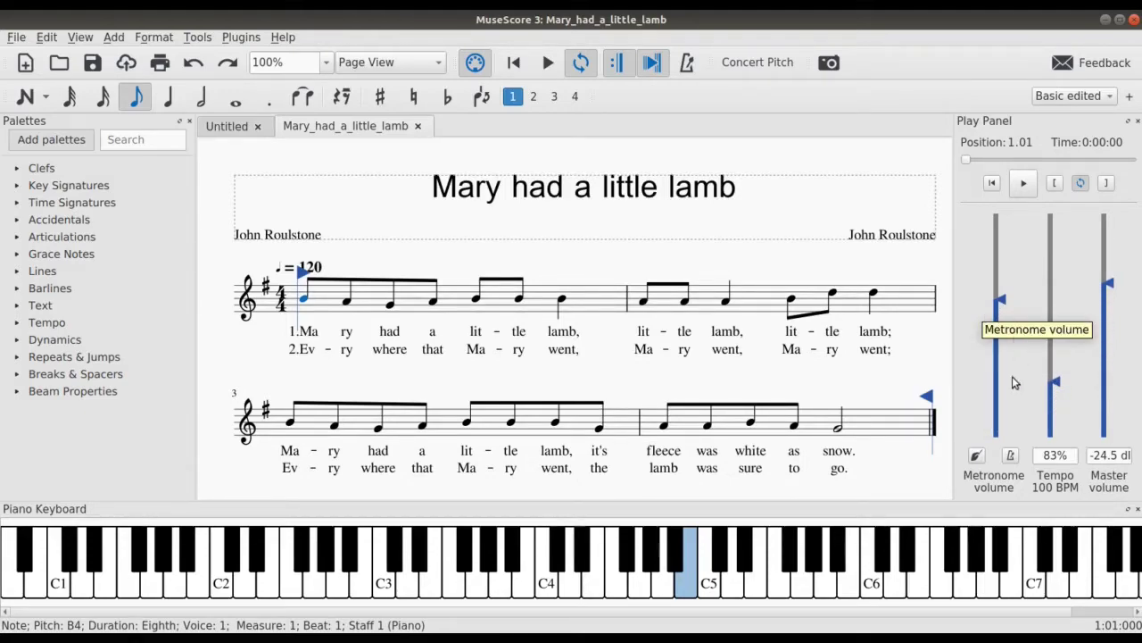
pyautogui.click(1012, 457)
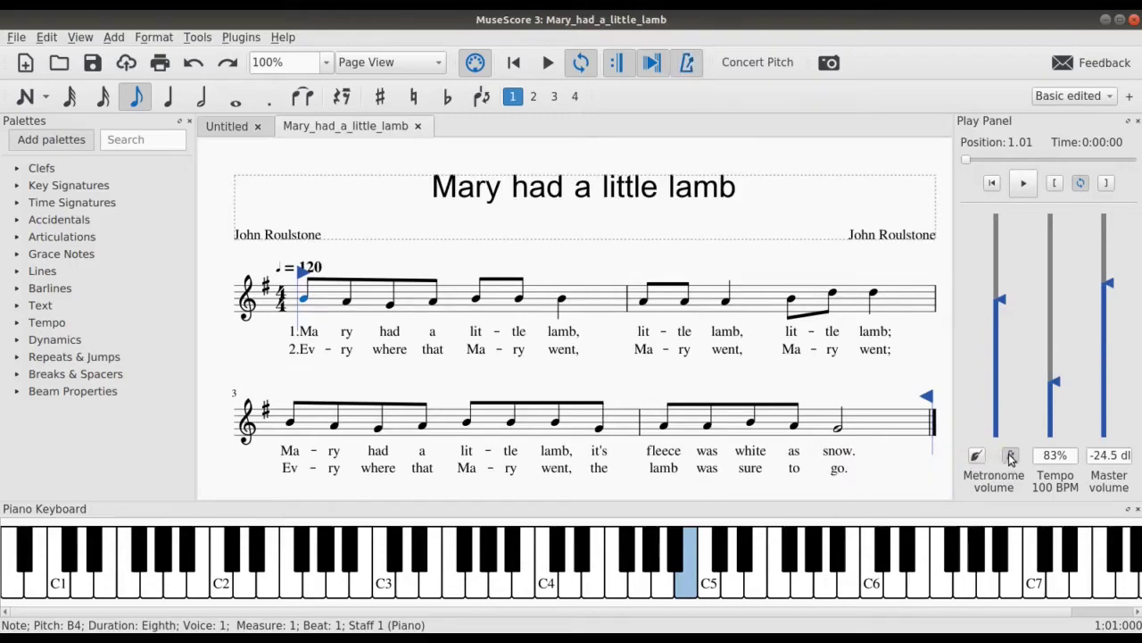
pyautogui.click(1024, 184)
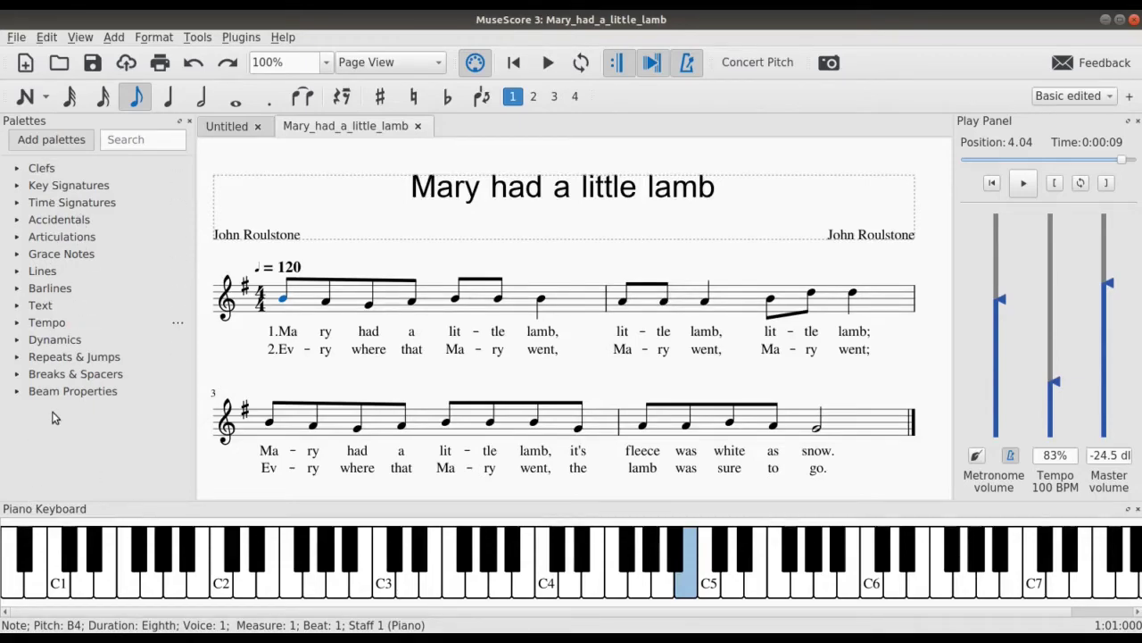
# Step: Try the Basic edited workspace, then switch to the Advanced workspace
pyautogui.click(1062, 98)
pyautogui.click(1059, 94)
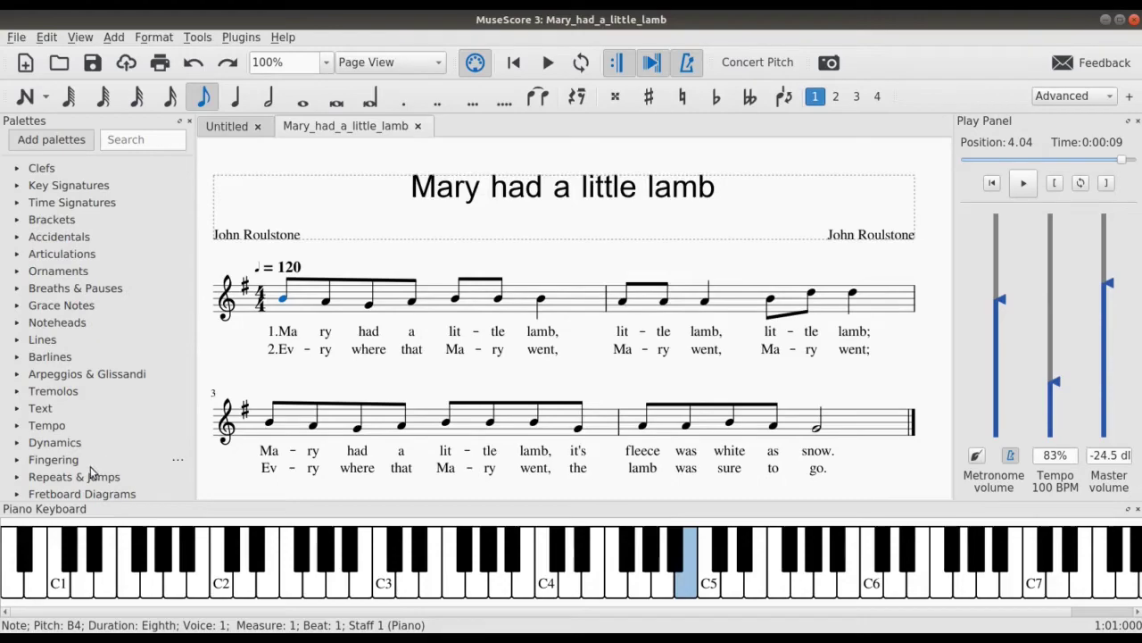
pyautogui.scroll(-3, 89, 345)
pyautogui.scroll(3, 96, 429)
pyautogui.scroll(-3, 82, 393)
pyautogui.scroll(3, 81, 393)
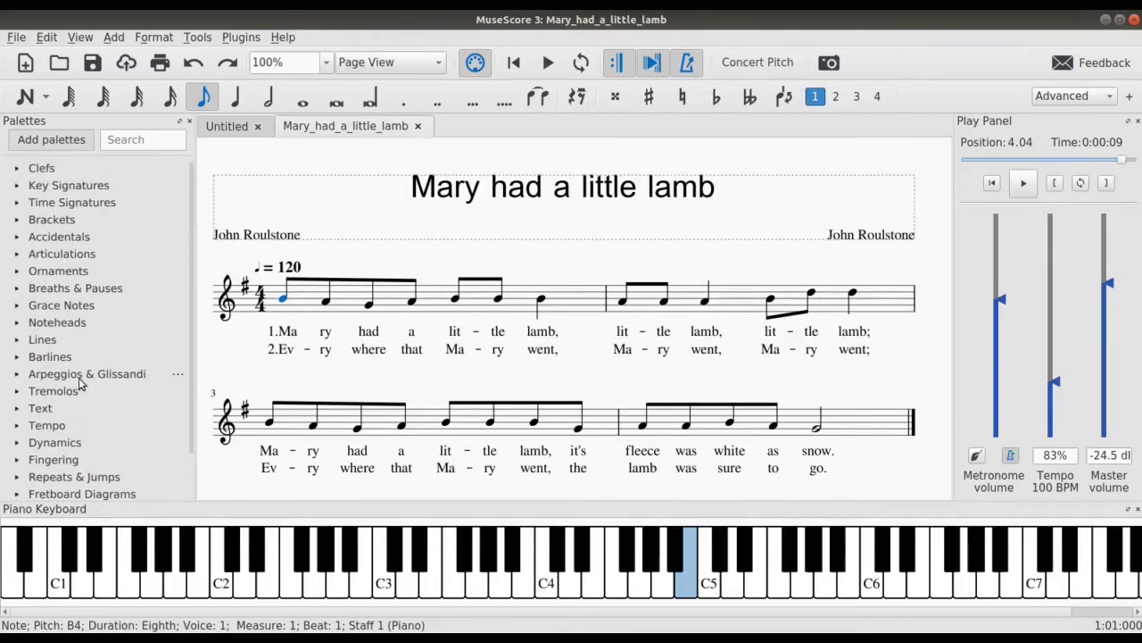
pyautogui.click(1058, 95)
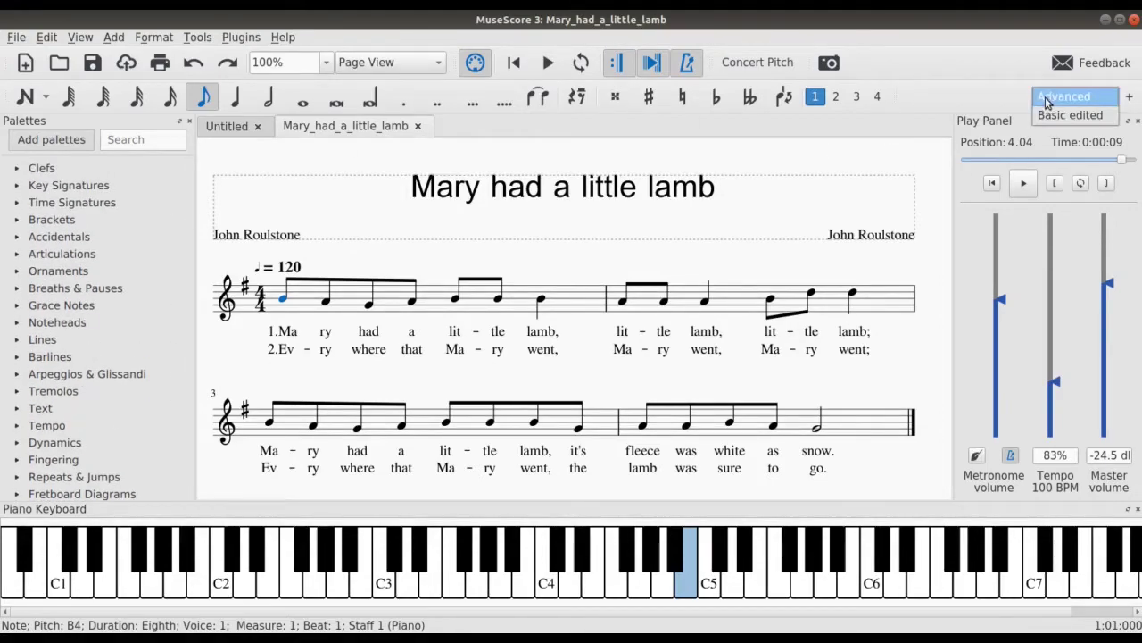
pyautogui.click(1055, 117)
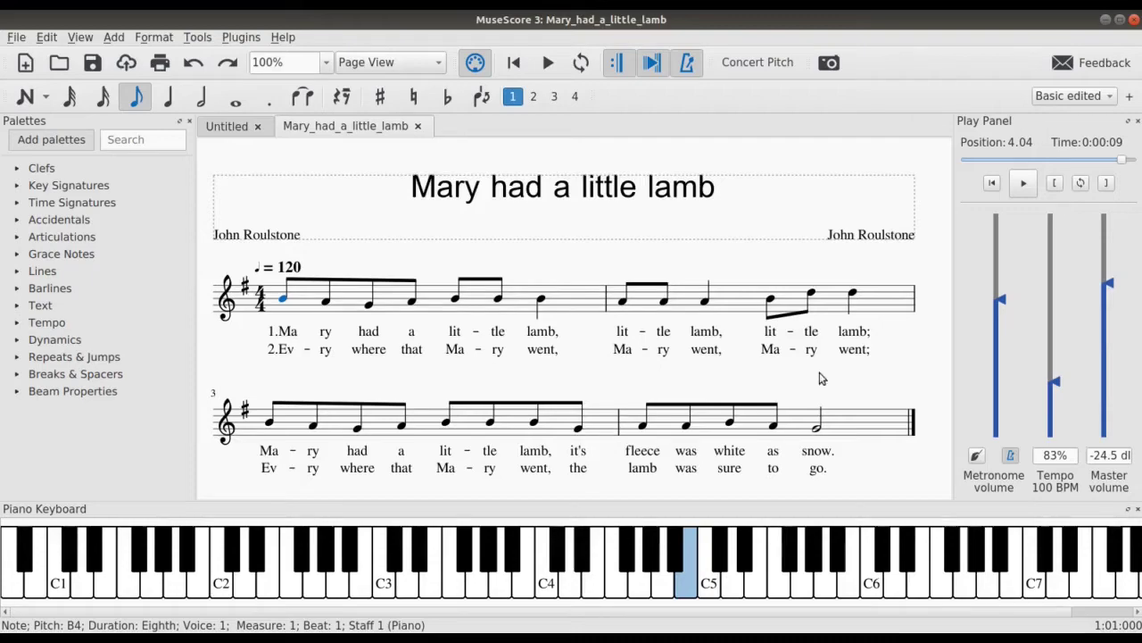
pyautogui.click(1056, 95)
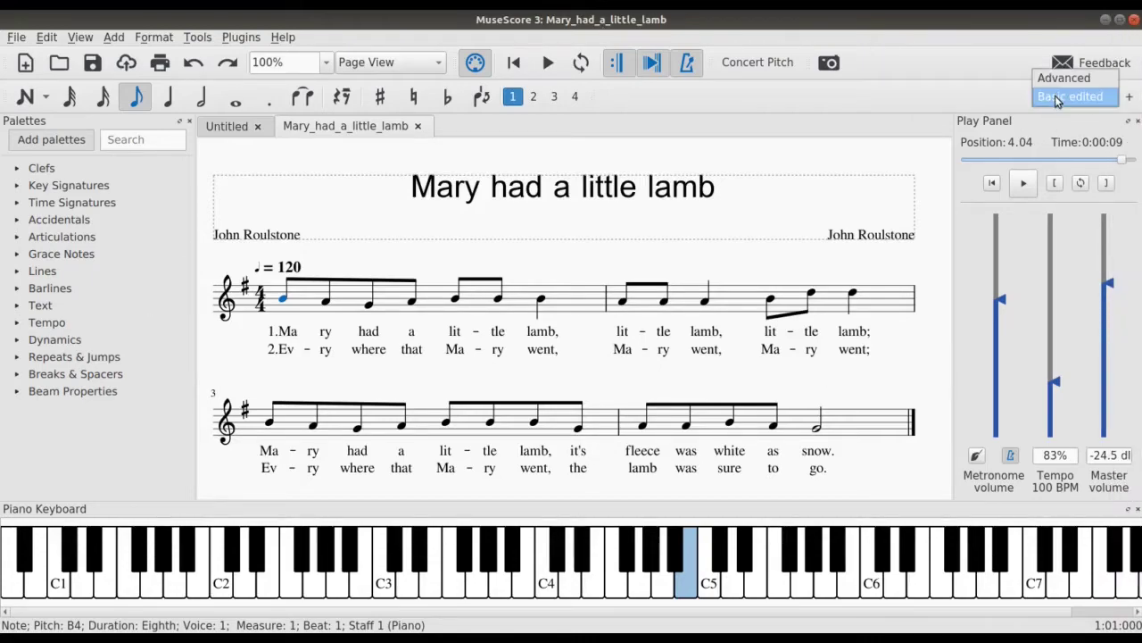
pyautogui.click(1056, 84)
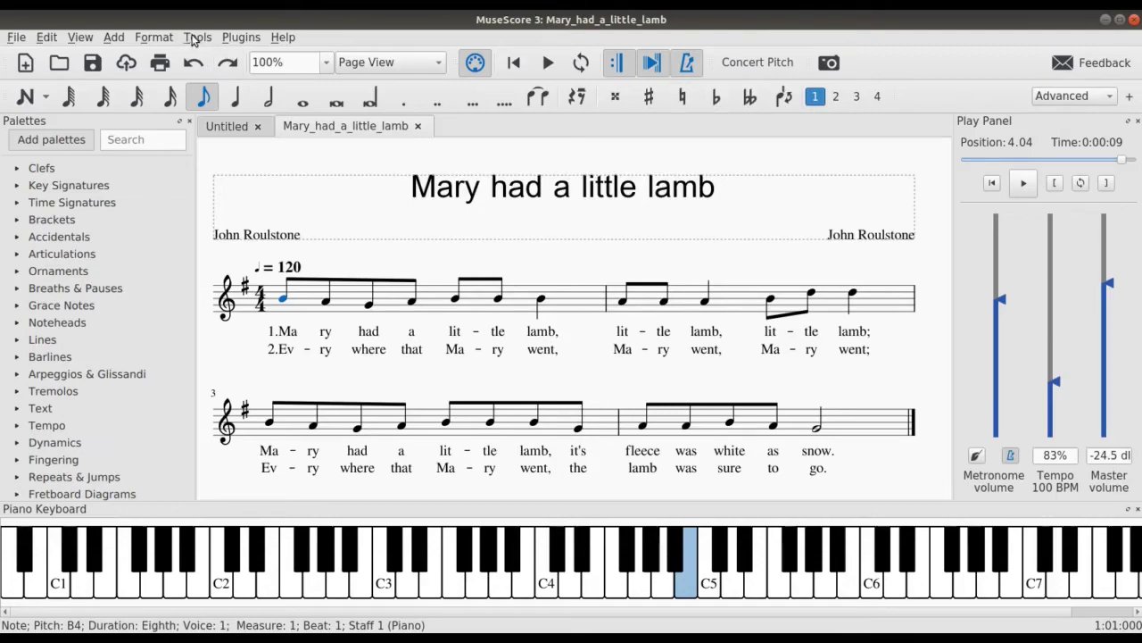
# Step: Look through the View menu, then click empty canvas to deselect the first note
pyautogui.click(82, 39)
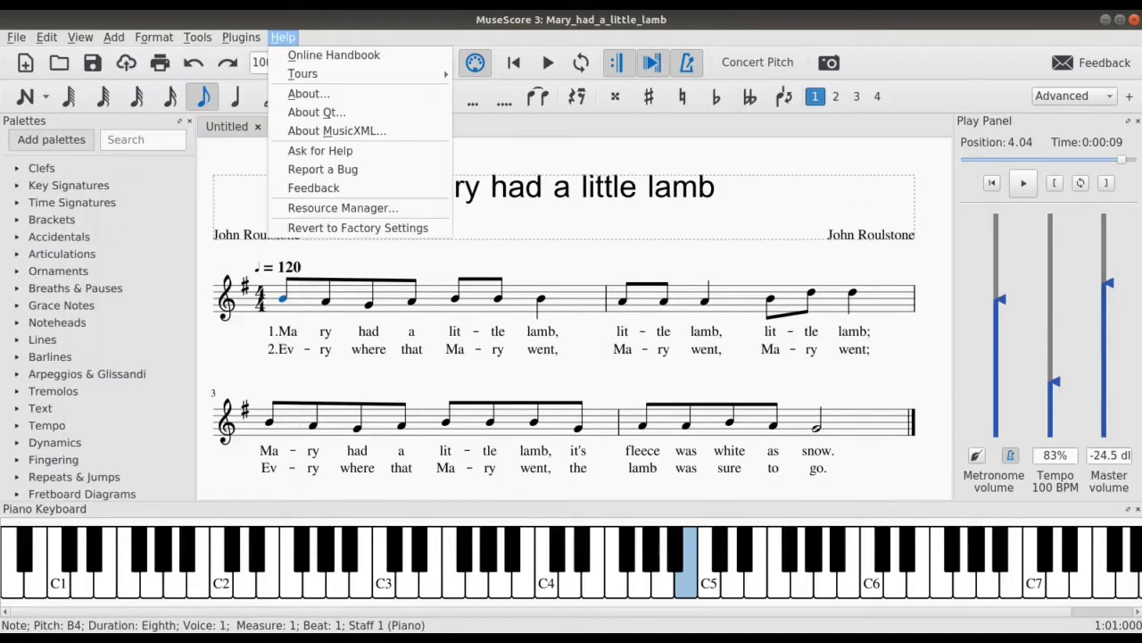
pyautogui.click(282, 37)
pyautogui.scroll(-1, 644, 393)
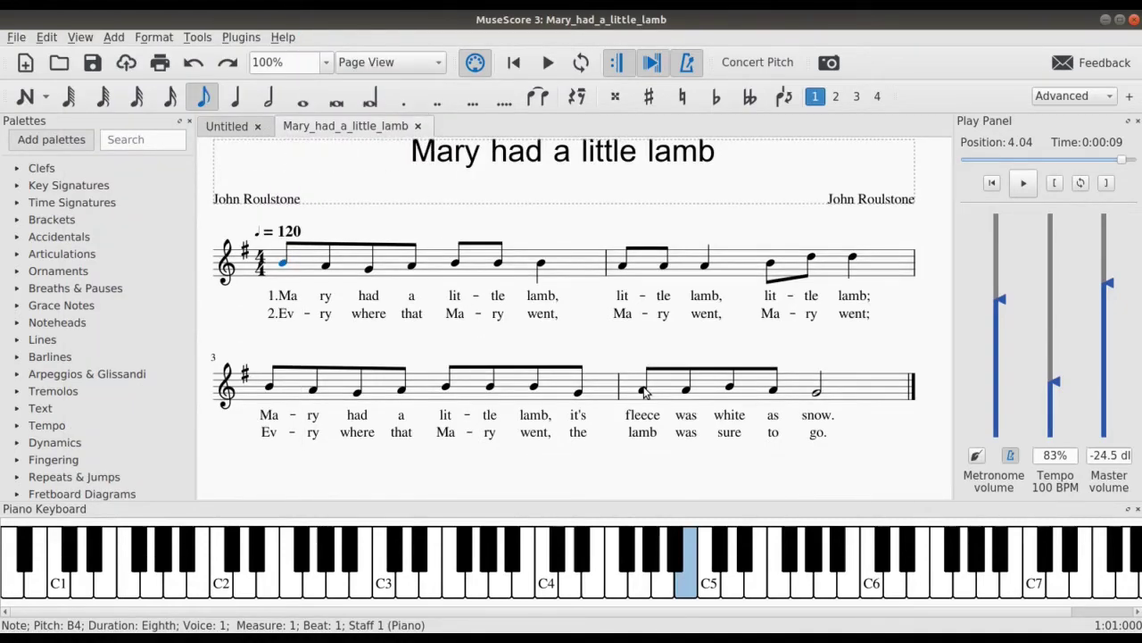
pyautogui.scroll(1, 646, 393)
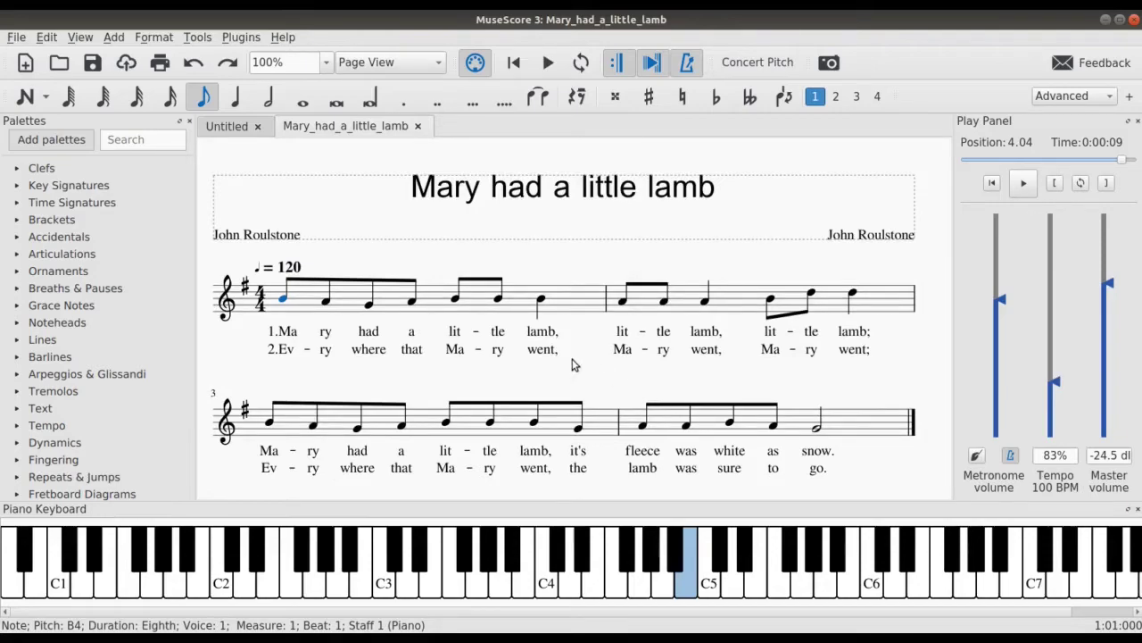
pyautogui.click(570, 386)
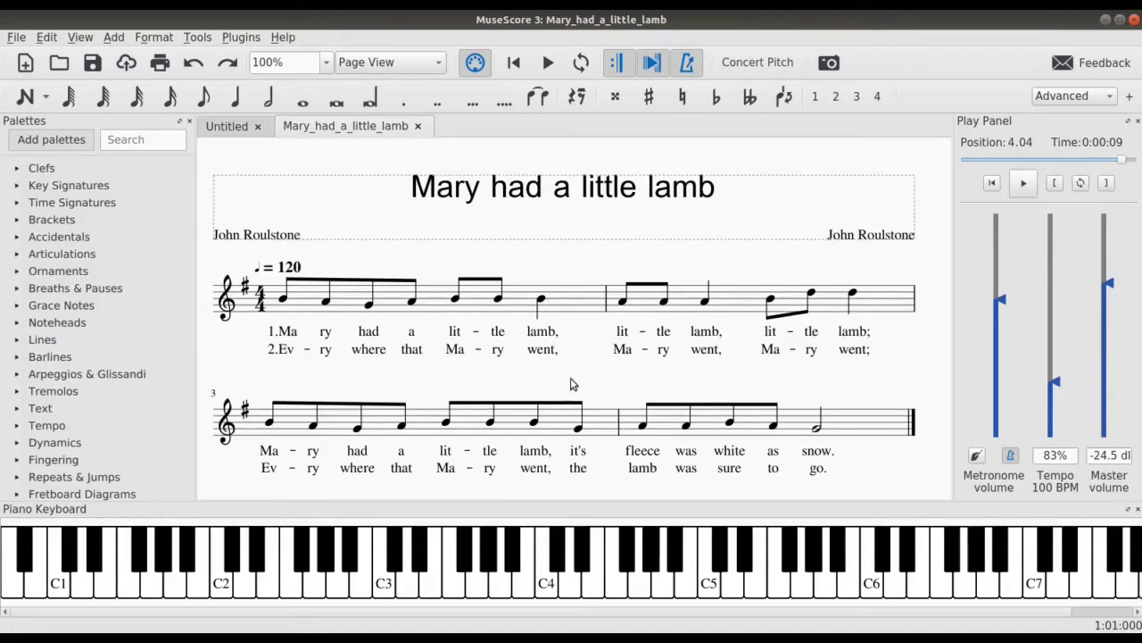
# Step: Export a PDF named Mary_had_a_little_lamb.pdf with MuseScore3 as the destination folder
pyautogui.click(18, 38)
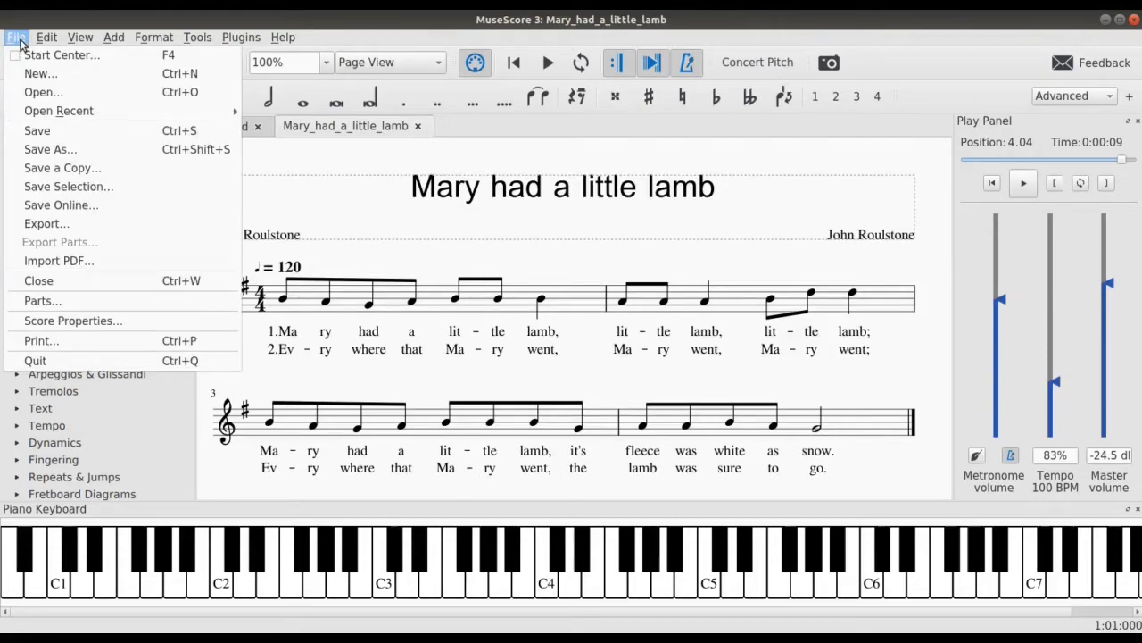
pyautogui.click(45, 224)
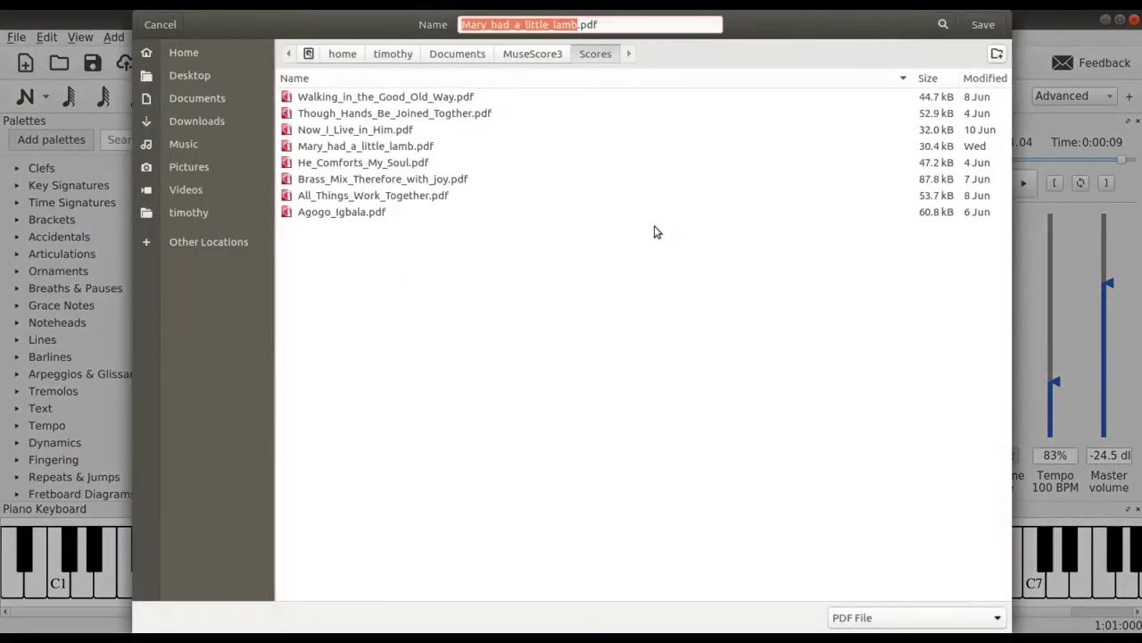
pyautogui.click(517, 56)
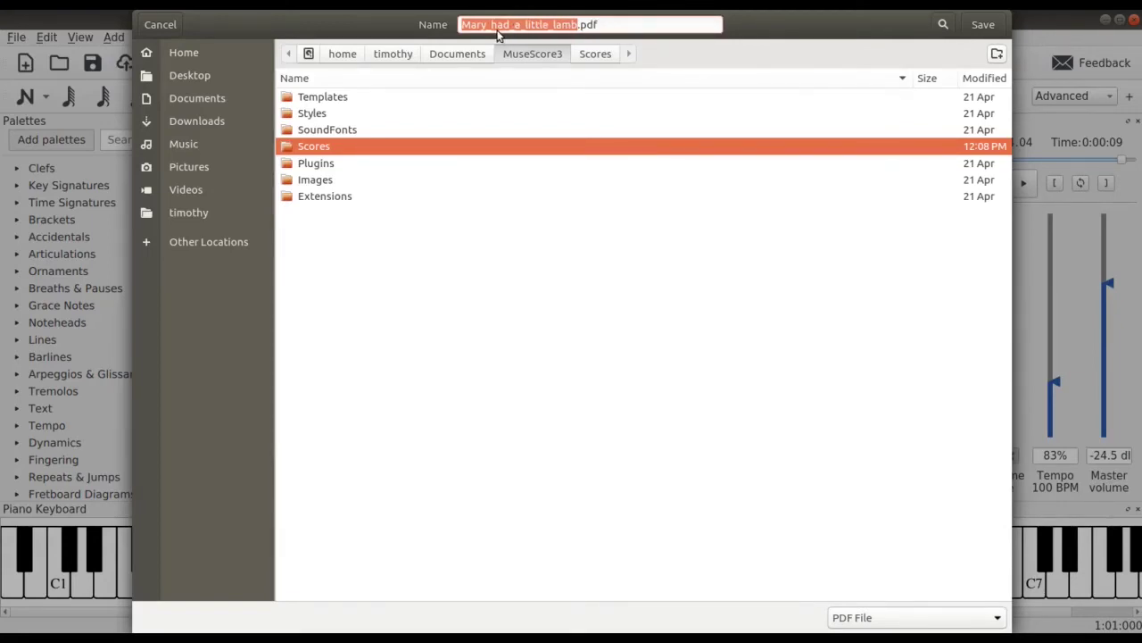
pyautogui.click(602, 26)
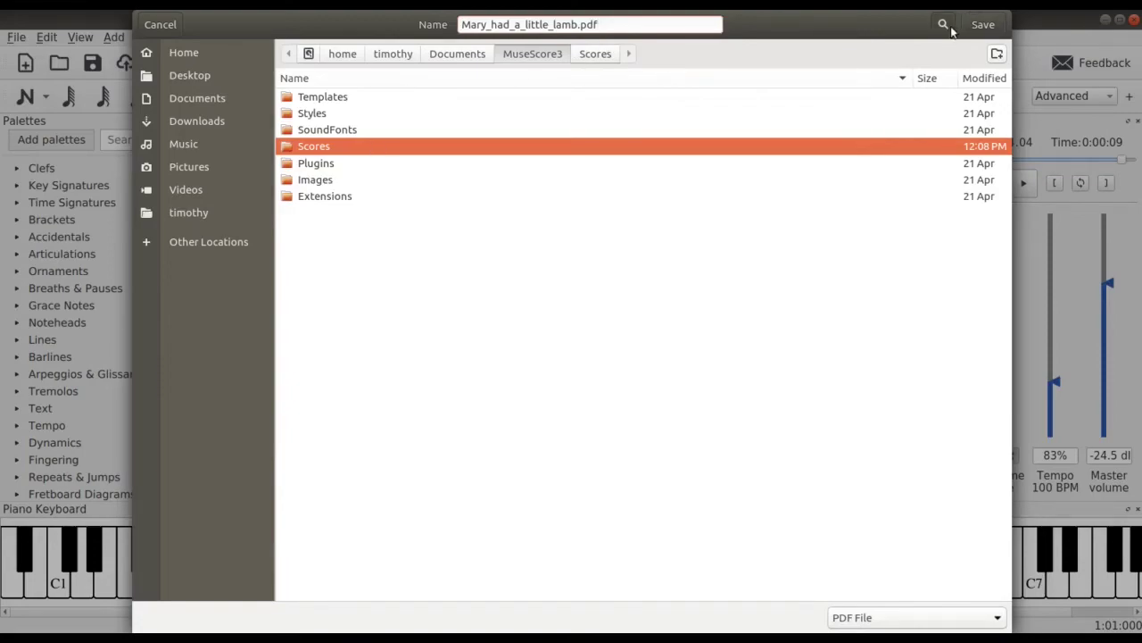
pyautogui.click(997, 31)
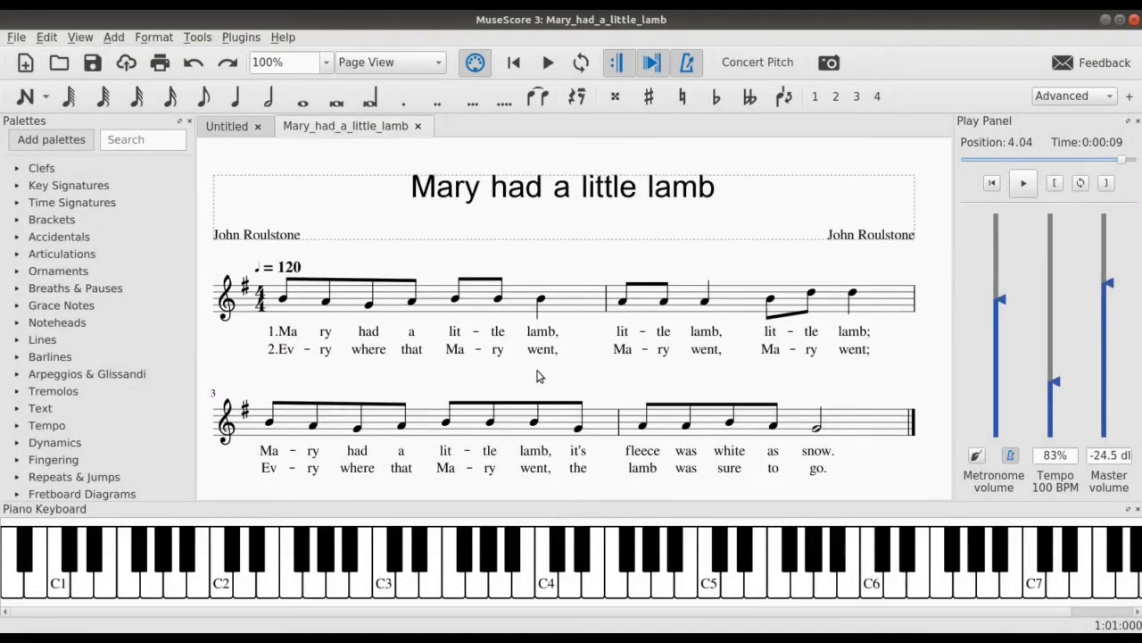
# Step: In Files, browse Documents > MuseScore3 and select Mary_had_a_little_lamb.pdf
pyautogui.moveTo(1126, 321)
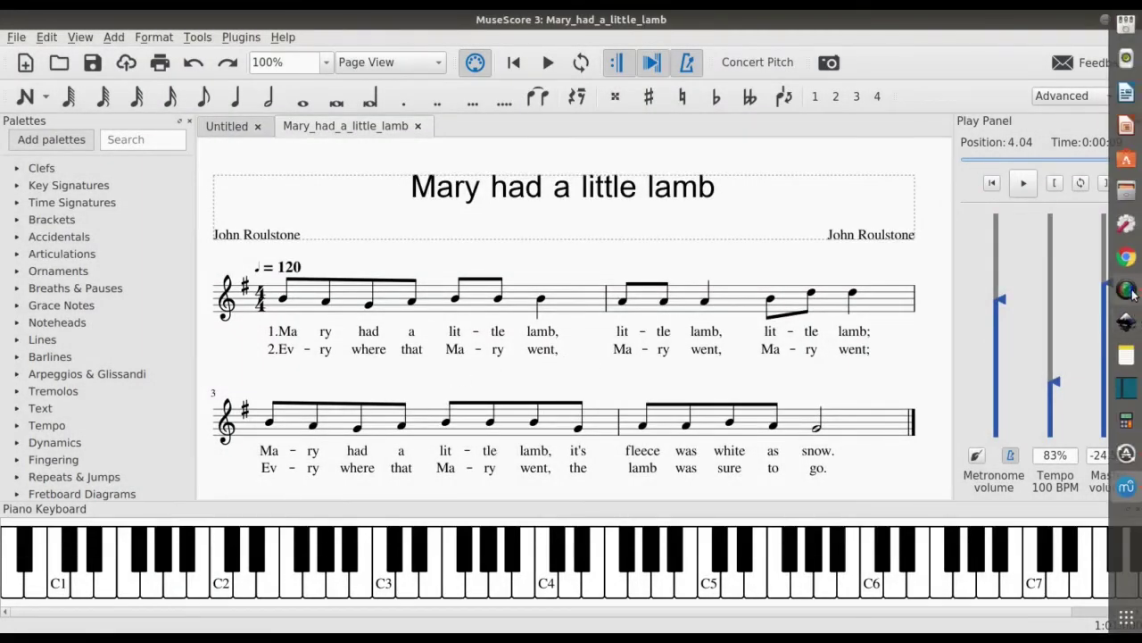
pyautogui.click(1110, 195)
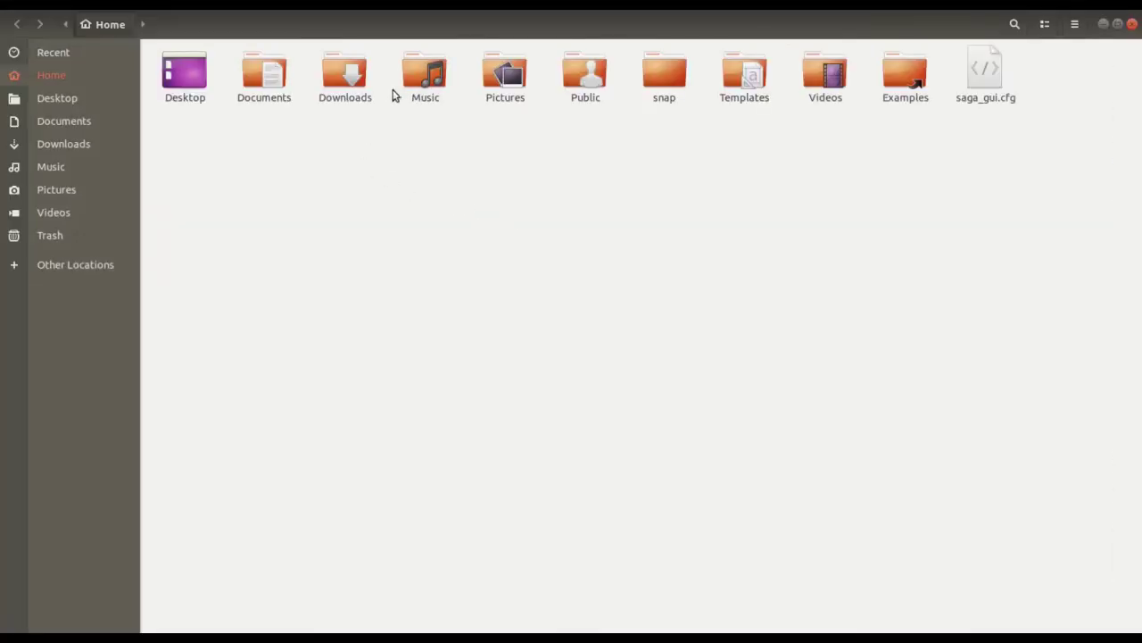
pyautogui.doubleClick(270, 73)
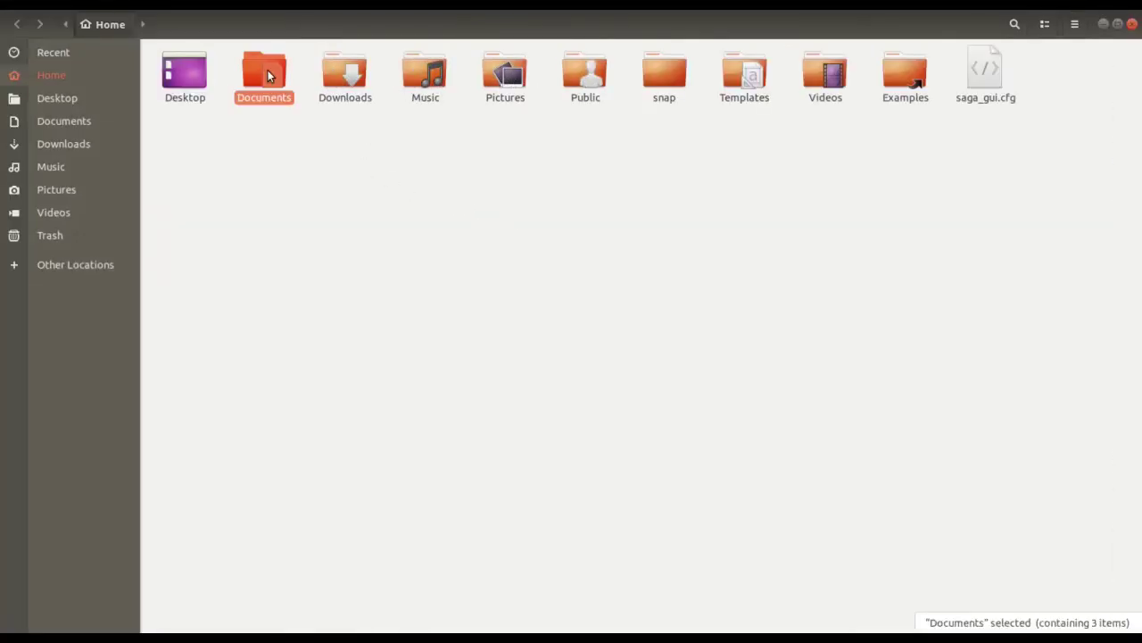
pyautogui.doubleClick(251, 82)
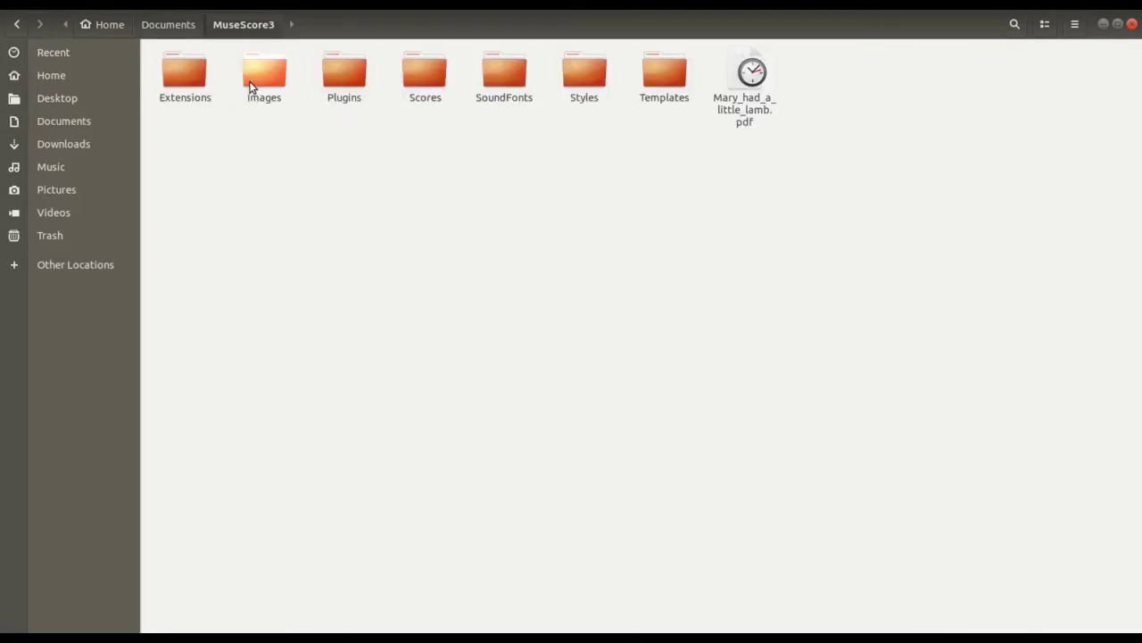
pyautogui.click(753, 93)
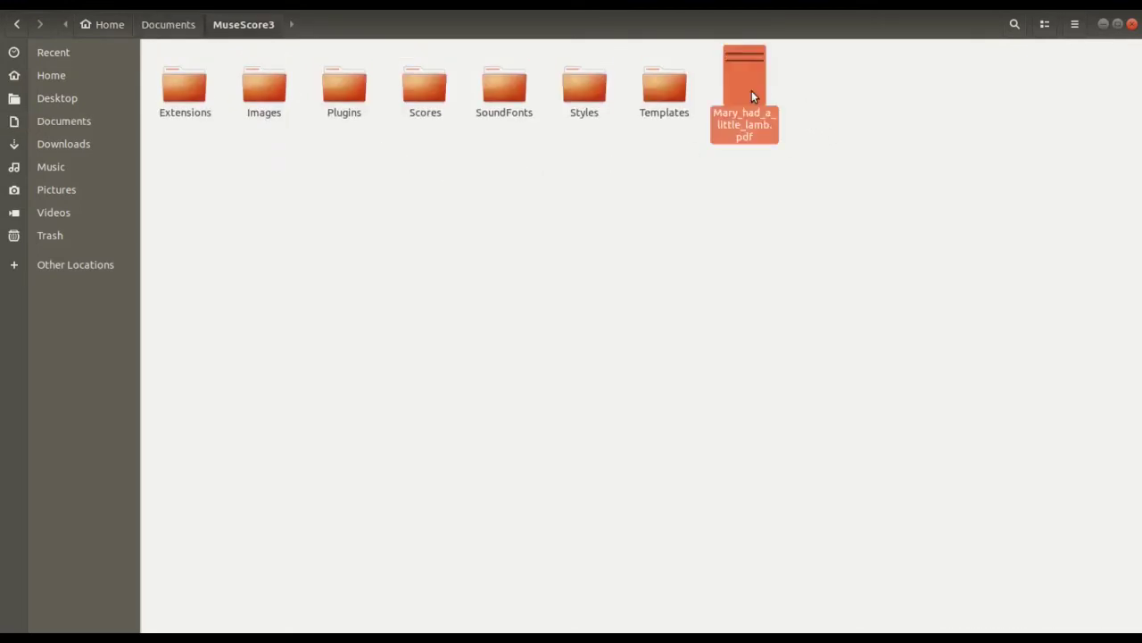
pyautogui.doubleClick(747, 90)
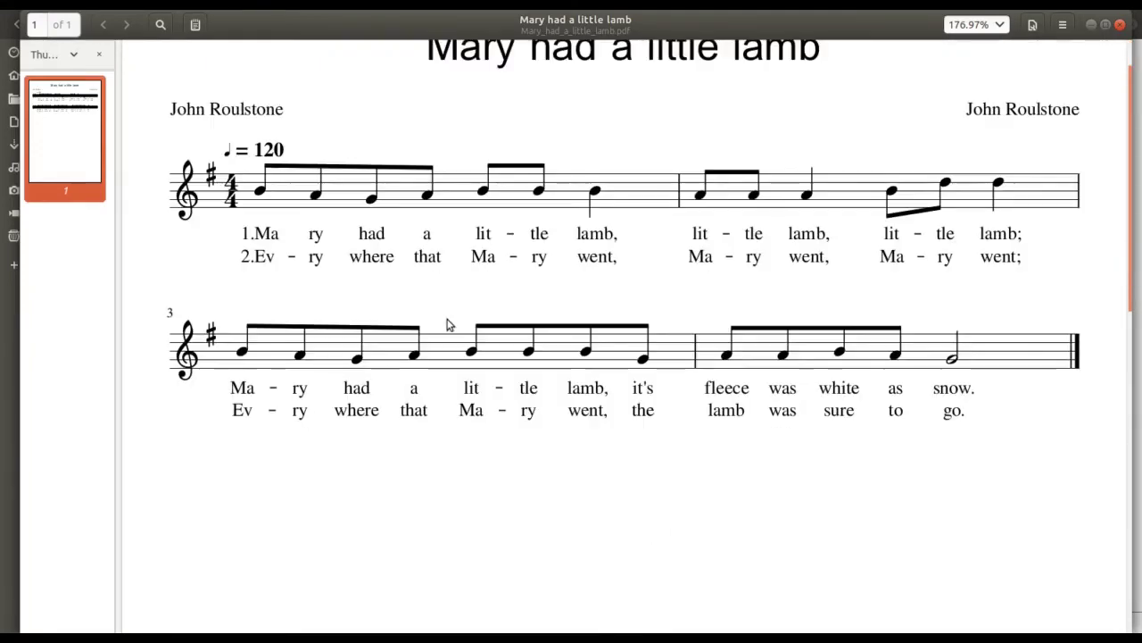
pyautogui.scroll(-1, 449, 323)
pyautogui.scroll(1, 449, 321)
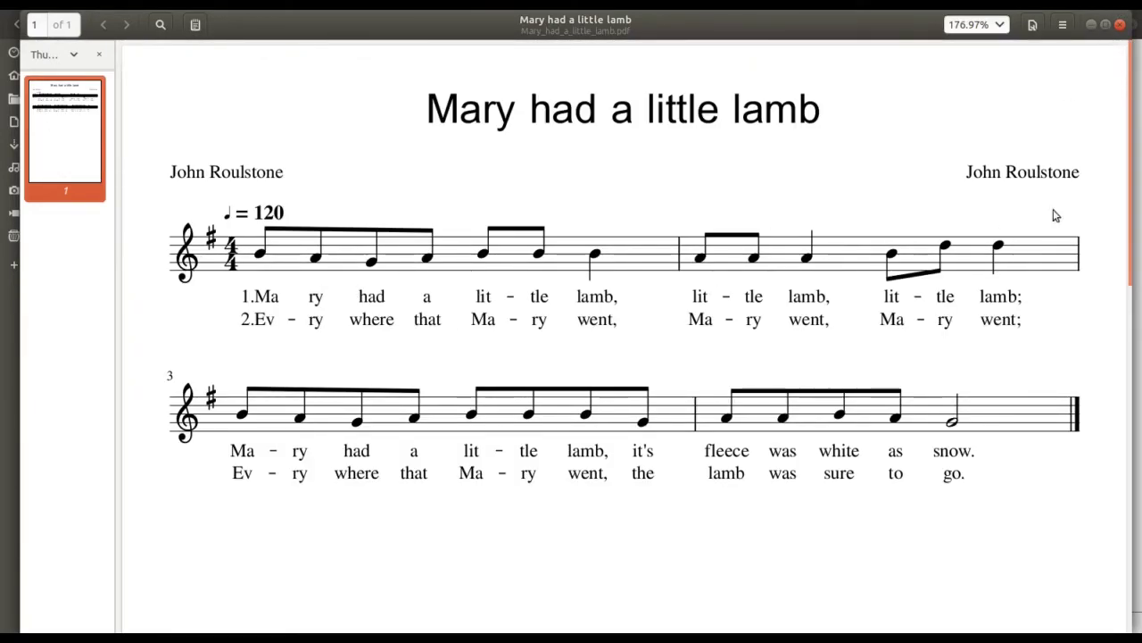
pyautogui.click(1119, 27)
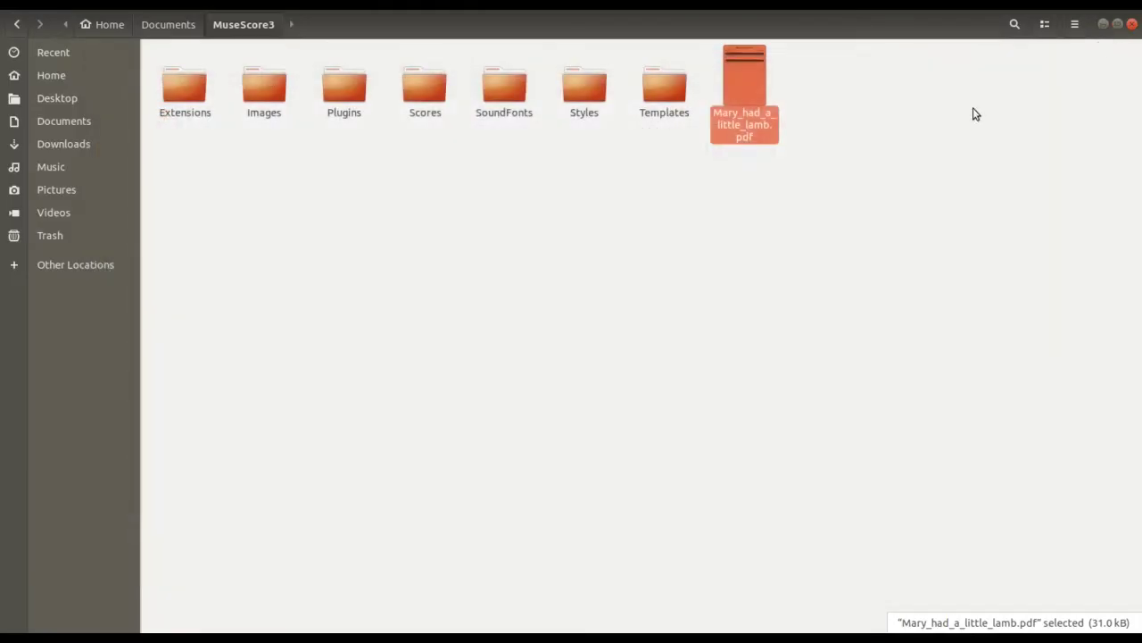
# Step: Export the score in MP3 Audio format, changing the file extension from .pdf to .mp3
pyautogui.click(1101, 24)
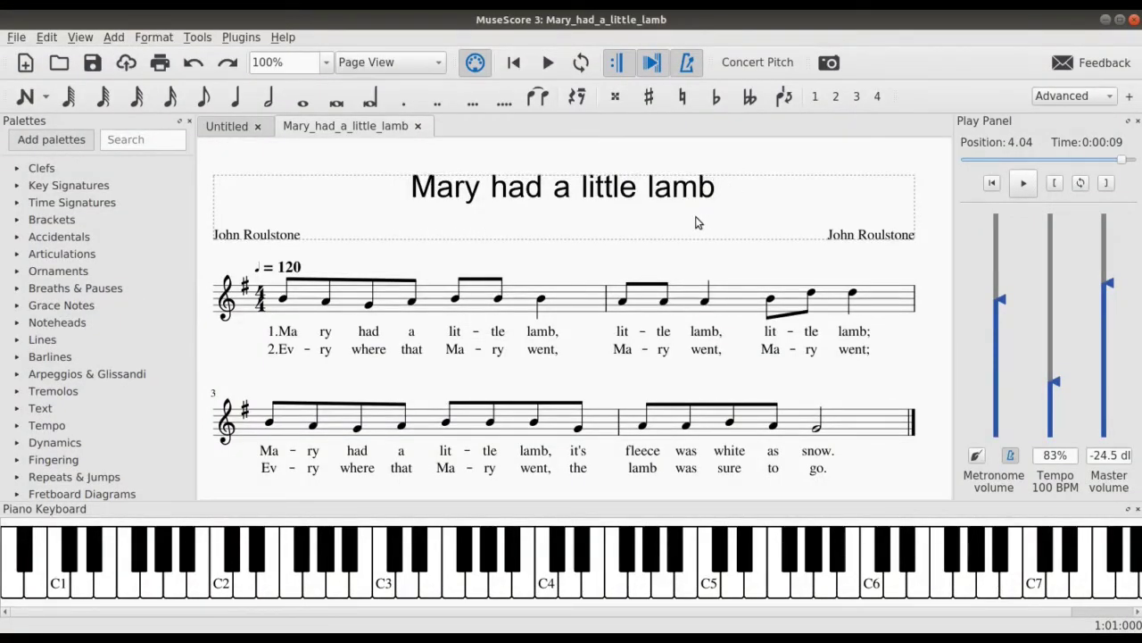
pyautogui.click(12, 43)
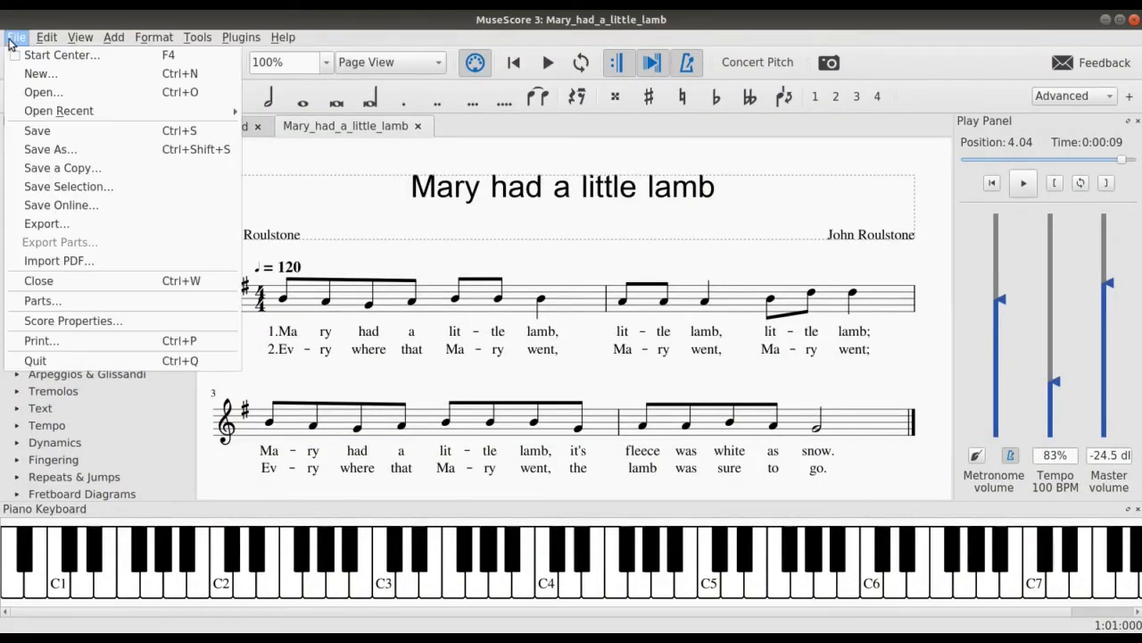
pyautogui.click(42, 224)
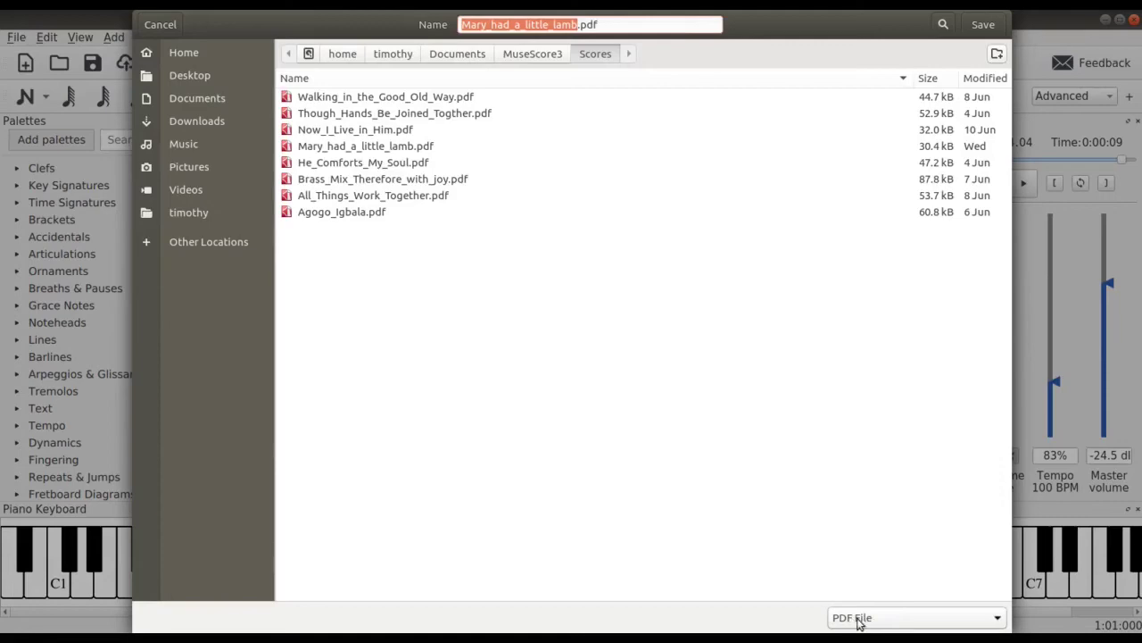
pyautogui.click(972, 624)
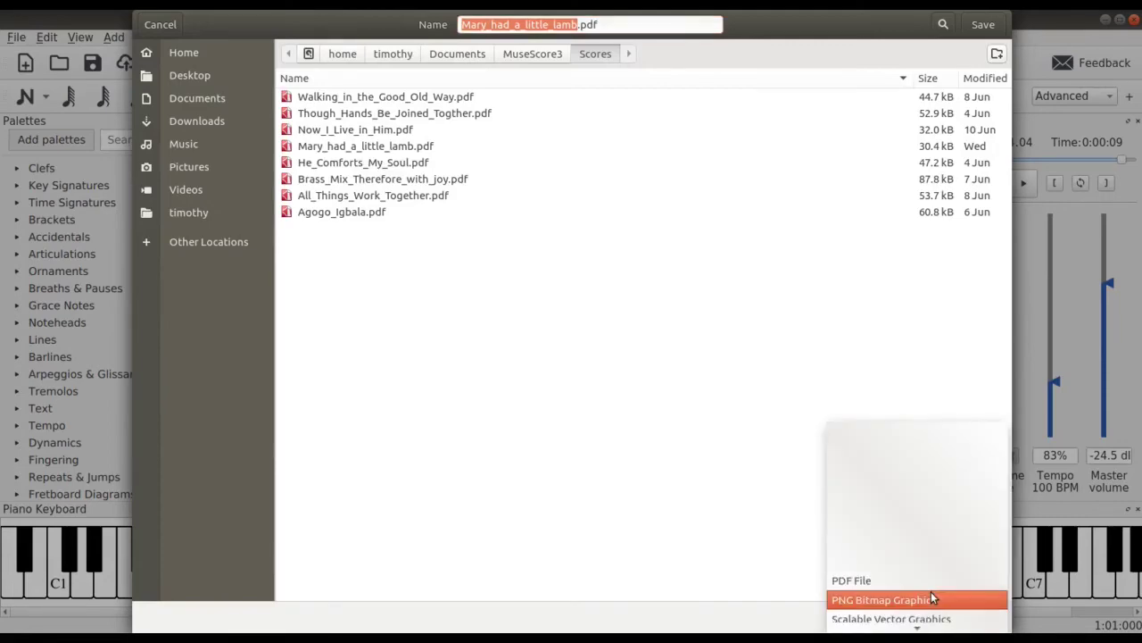
pyautogui.scroll(-2, 929, 596)
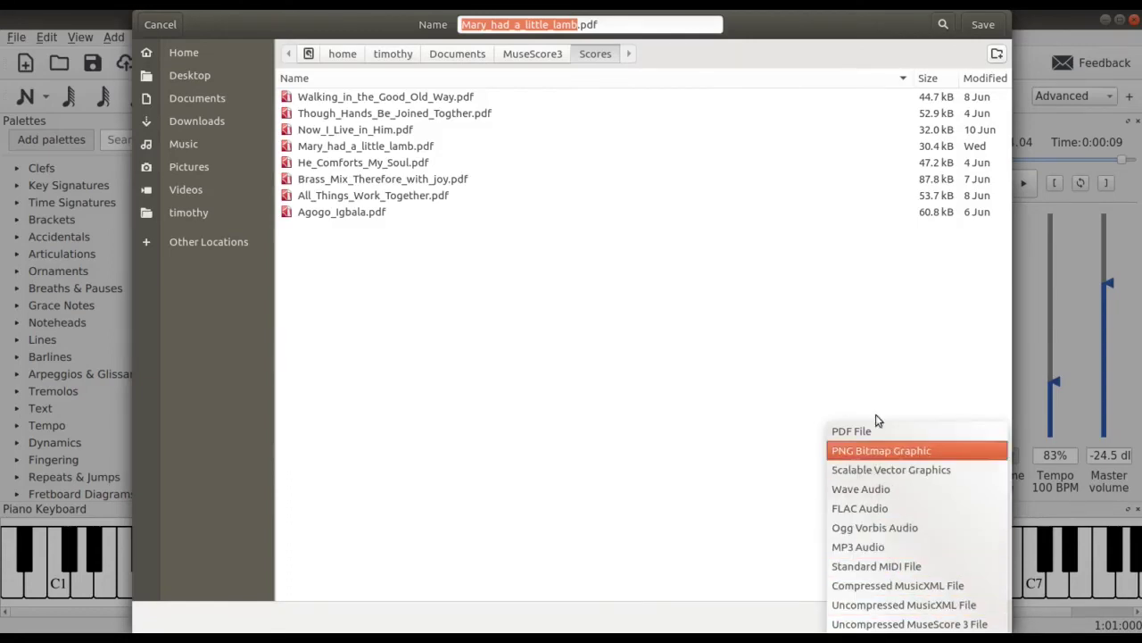
pyautogui.click(891, 547)
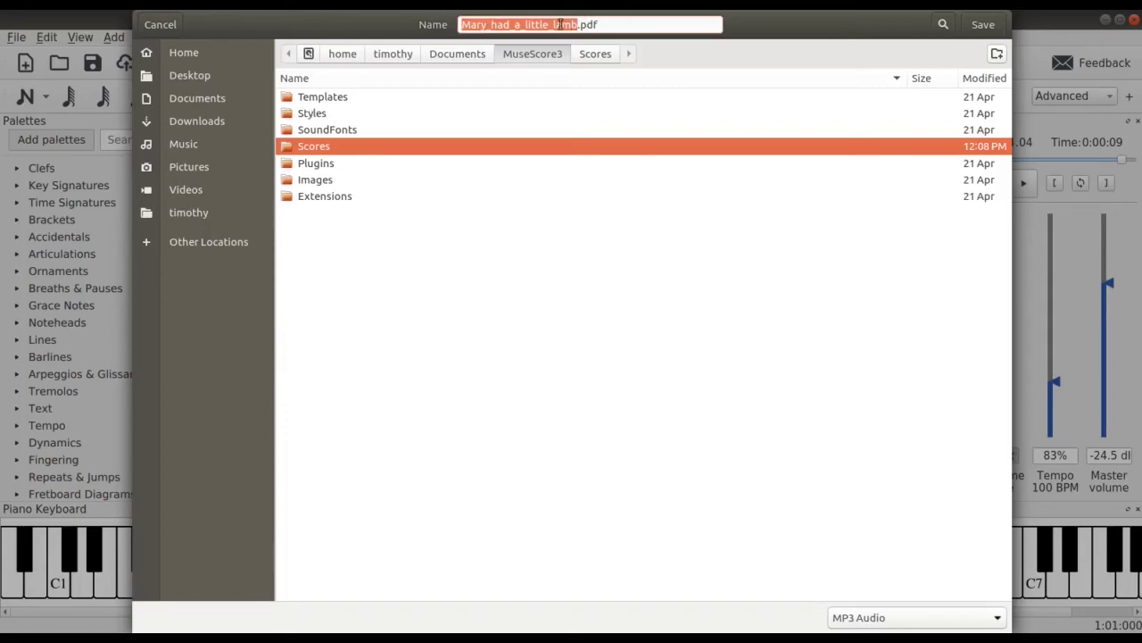
pyautogui.write('Mary_had_a_little_lamb')
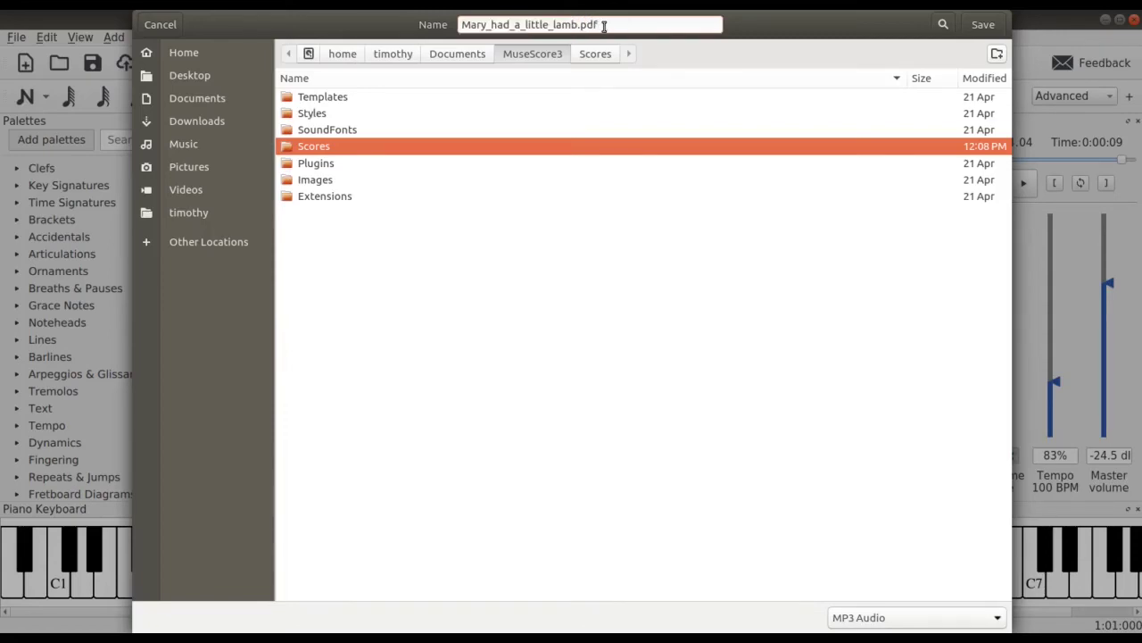
pyautogui.click(604, 26)
pyautogui.press('BackSpace')
pyautogui.press('BackSpace')
pyautogui.press('BackSpace')
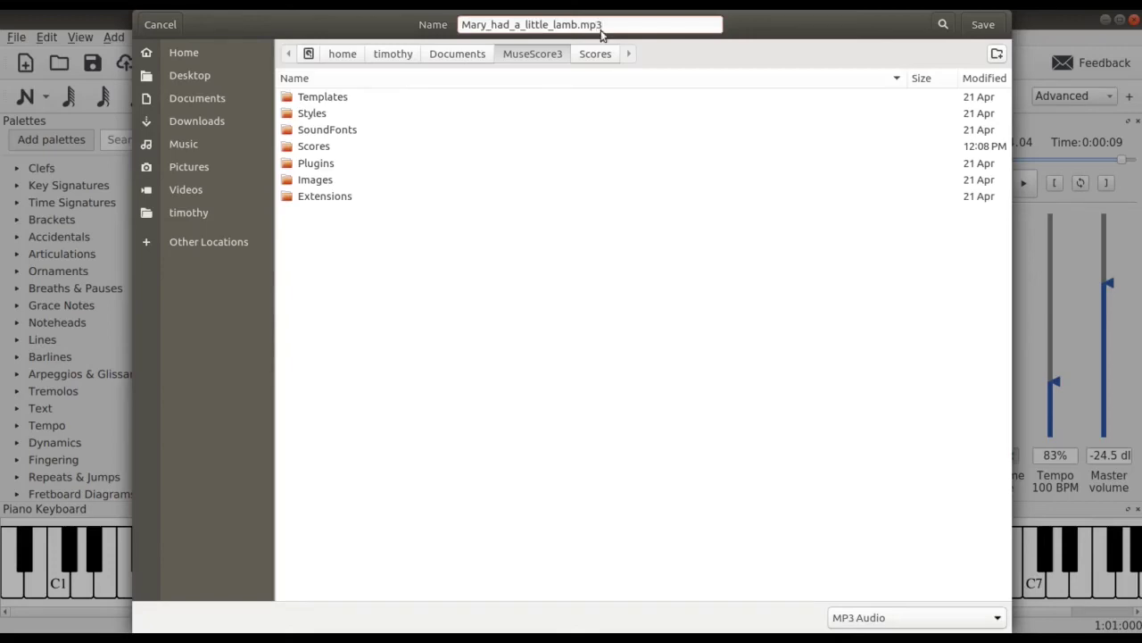
pyautogui.click(983, 26)
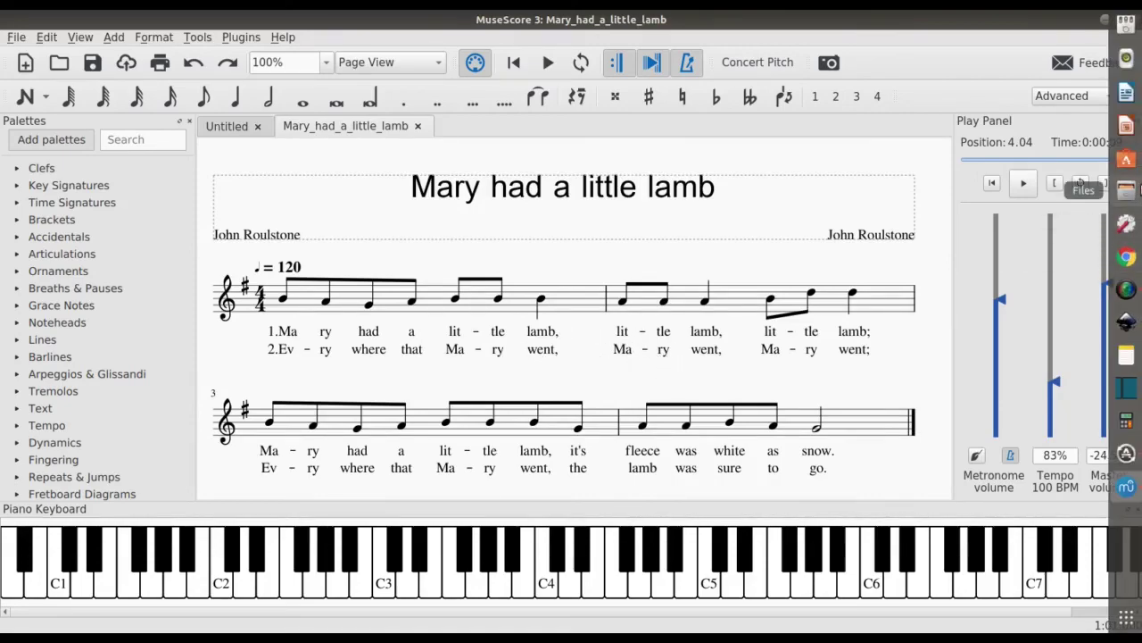
# Step: Bring Files back and play Mary_had_a_little_lamb.mp3 from the MuseScore3 folder
pyautogui.click(1126, 191)
pyautogui.doubleClick(743, 85)
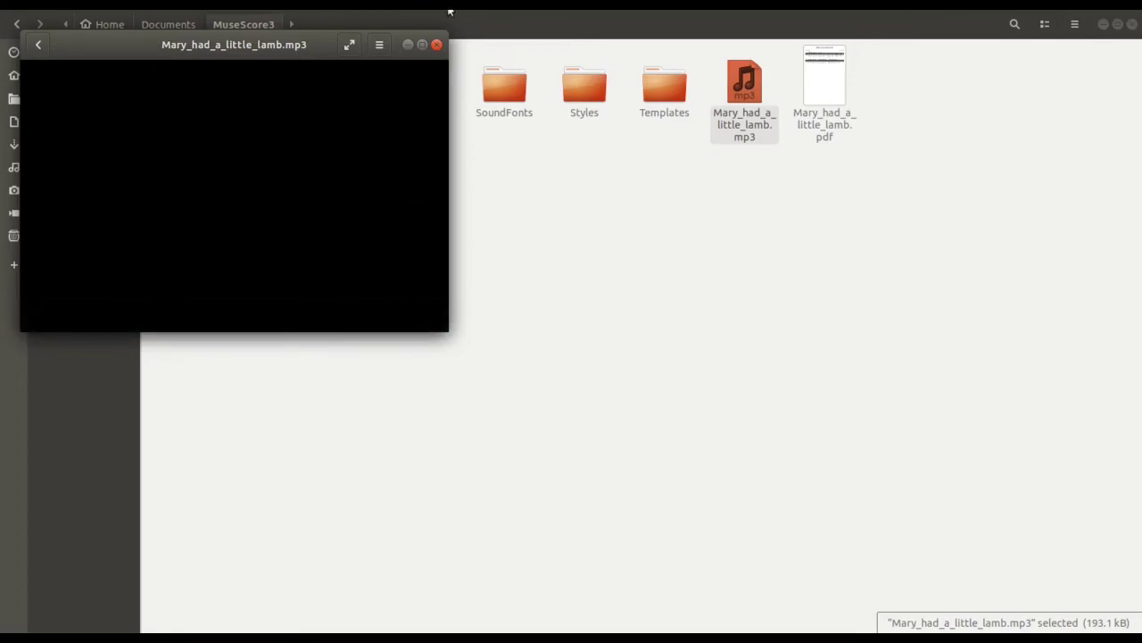
# Step: Close the media player and return to the score window in MuseScore
pyautogui.click(438, 46)
pyautogui.moveTo(1139, 210)
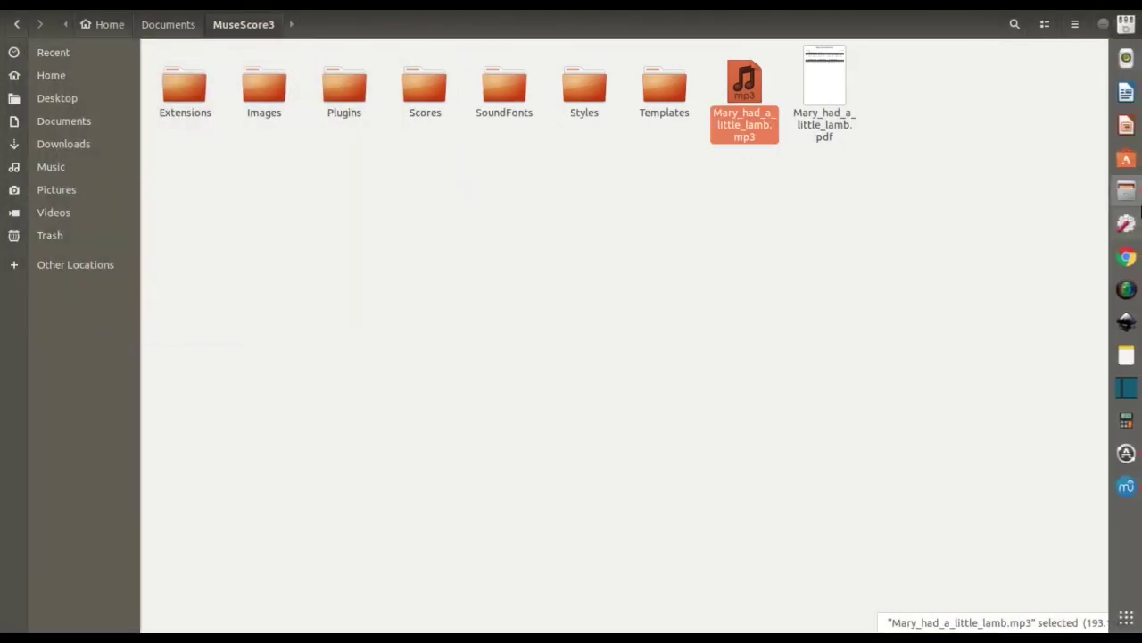
pyautogui.click(1128, 487)
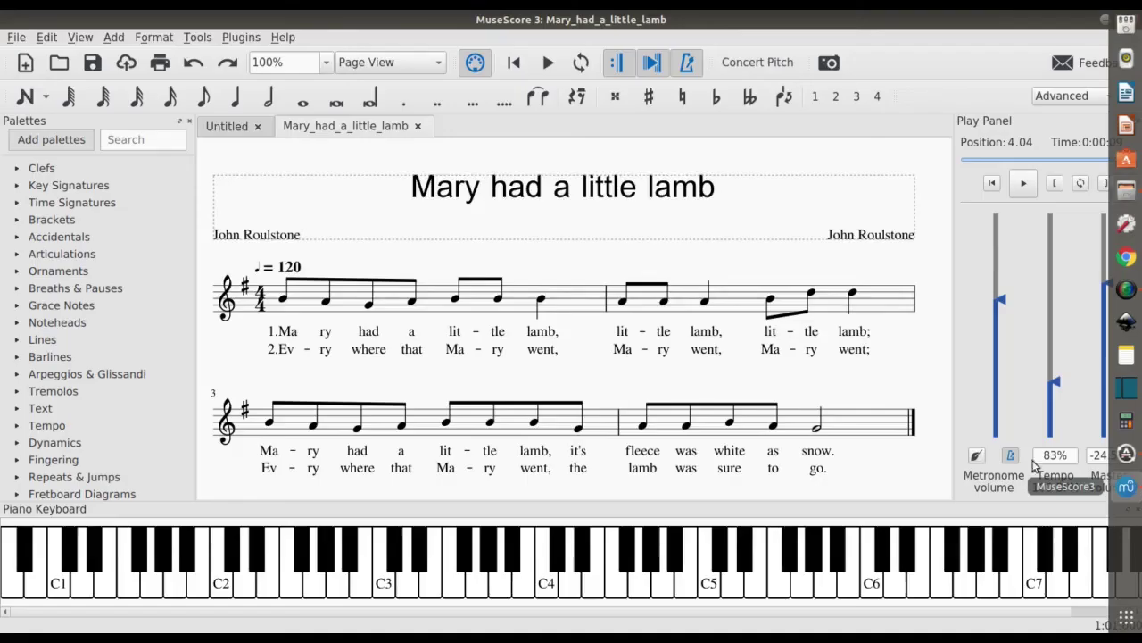